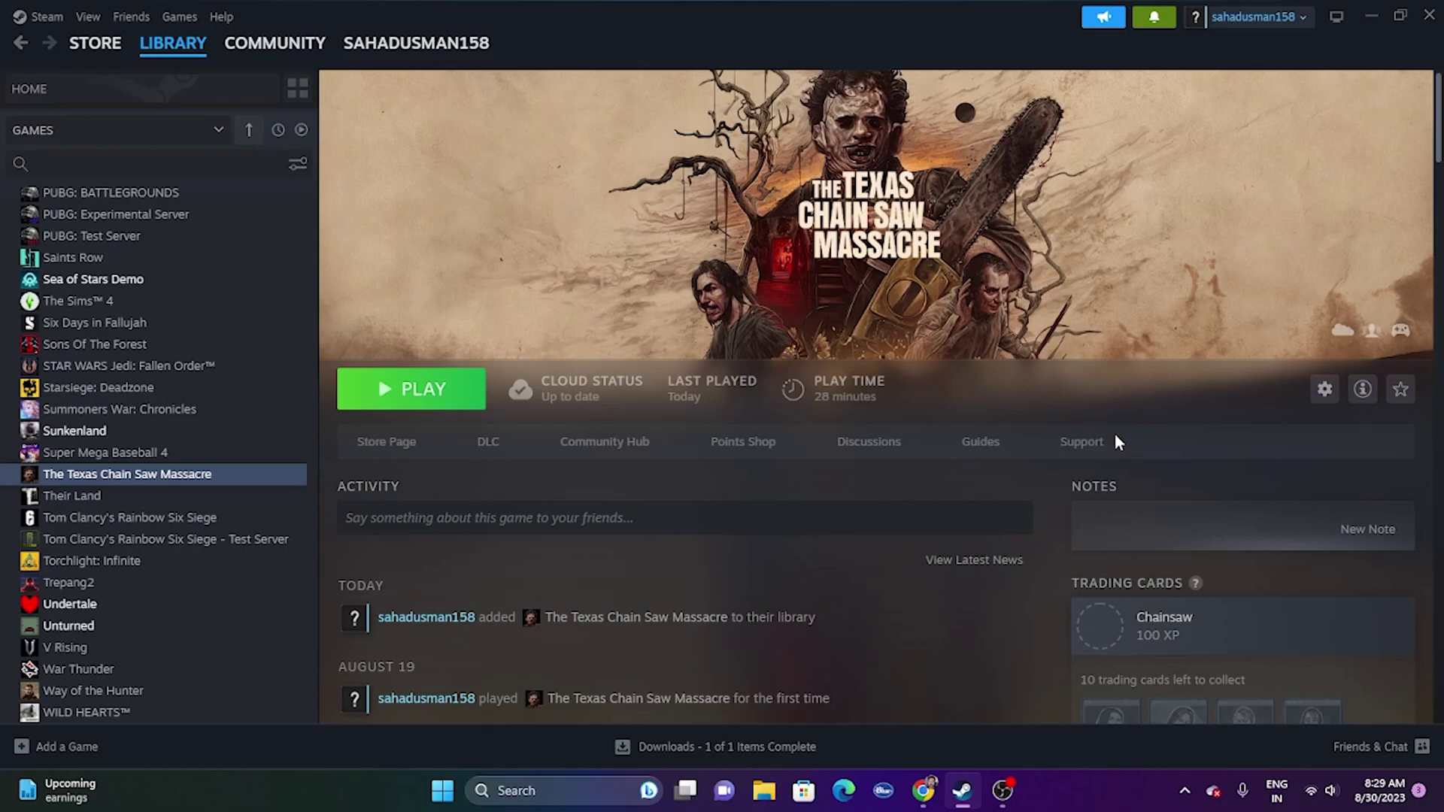
# Step: Launch The Texas Chain Saw Massacre, continue to its main menu and open the Game options
pyautogui.click(423, 391)
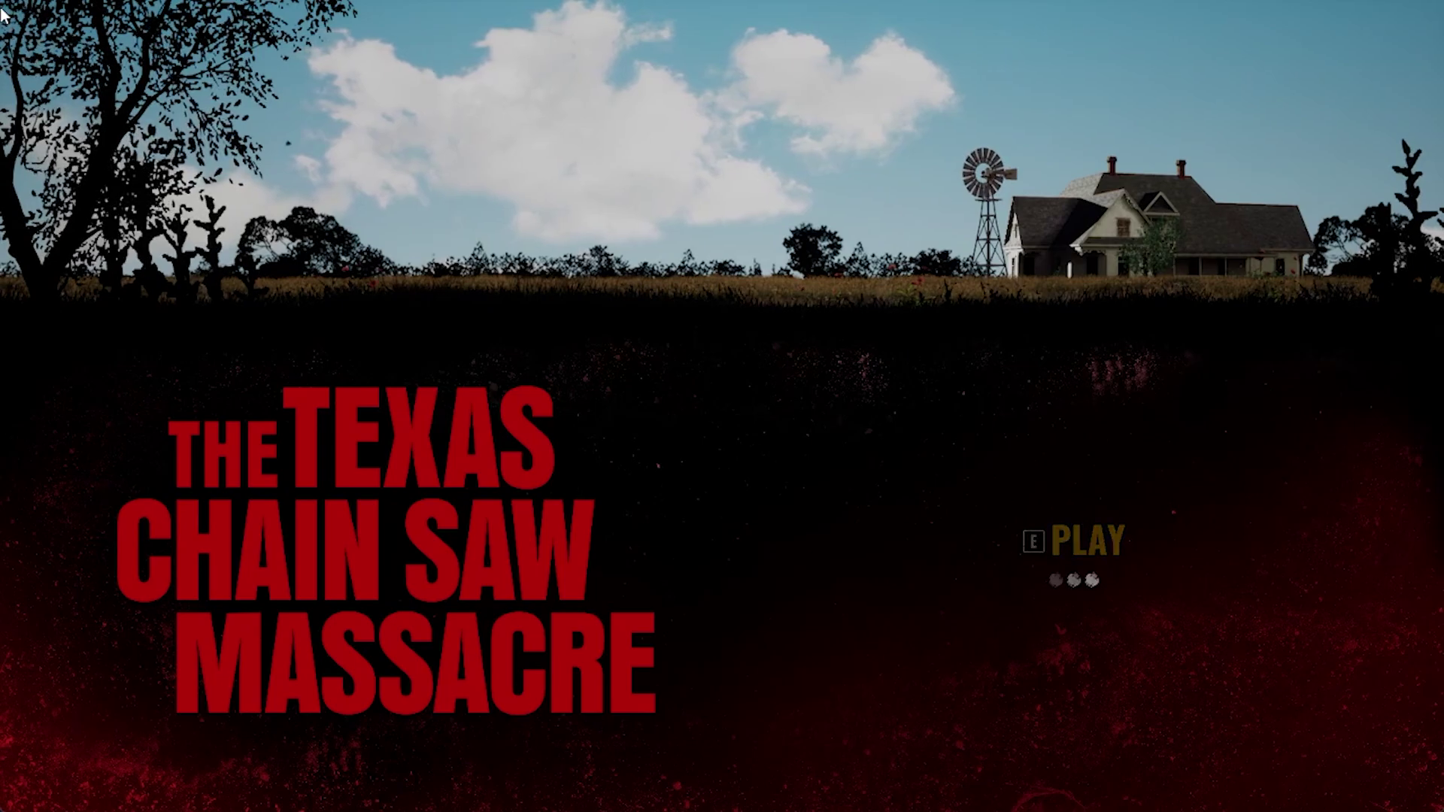
pyautogui.press('e')
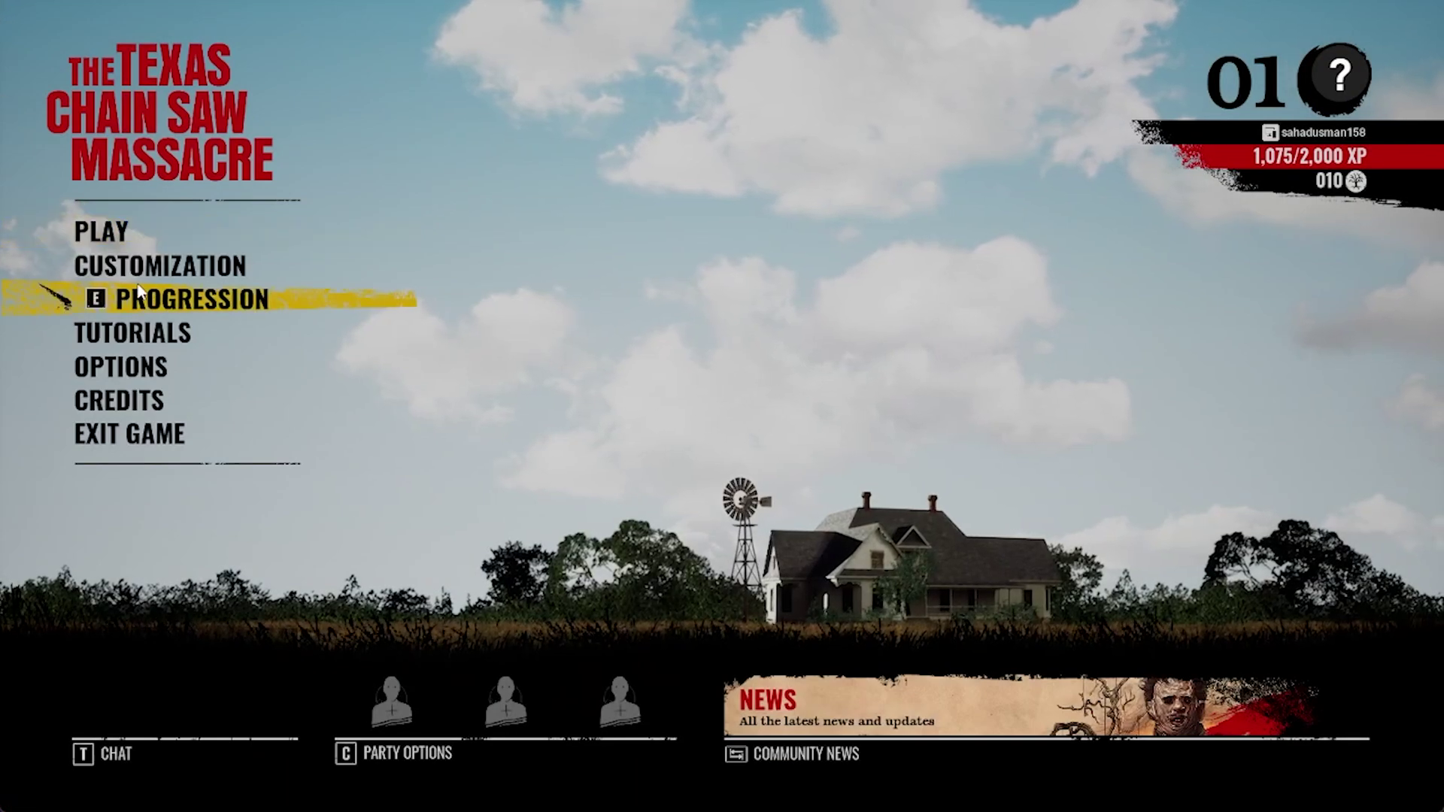
pyautogui.click(139, 368)
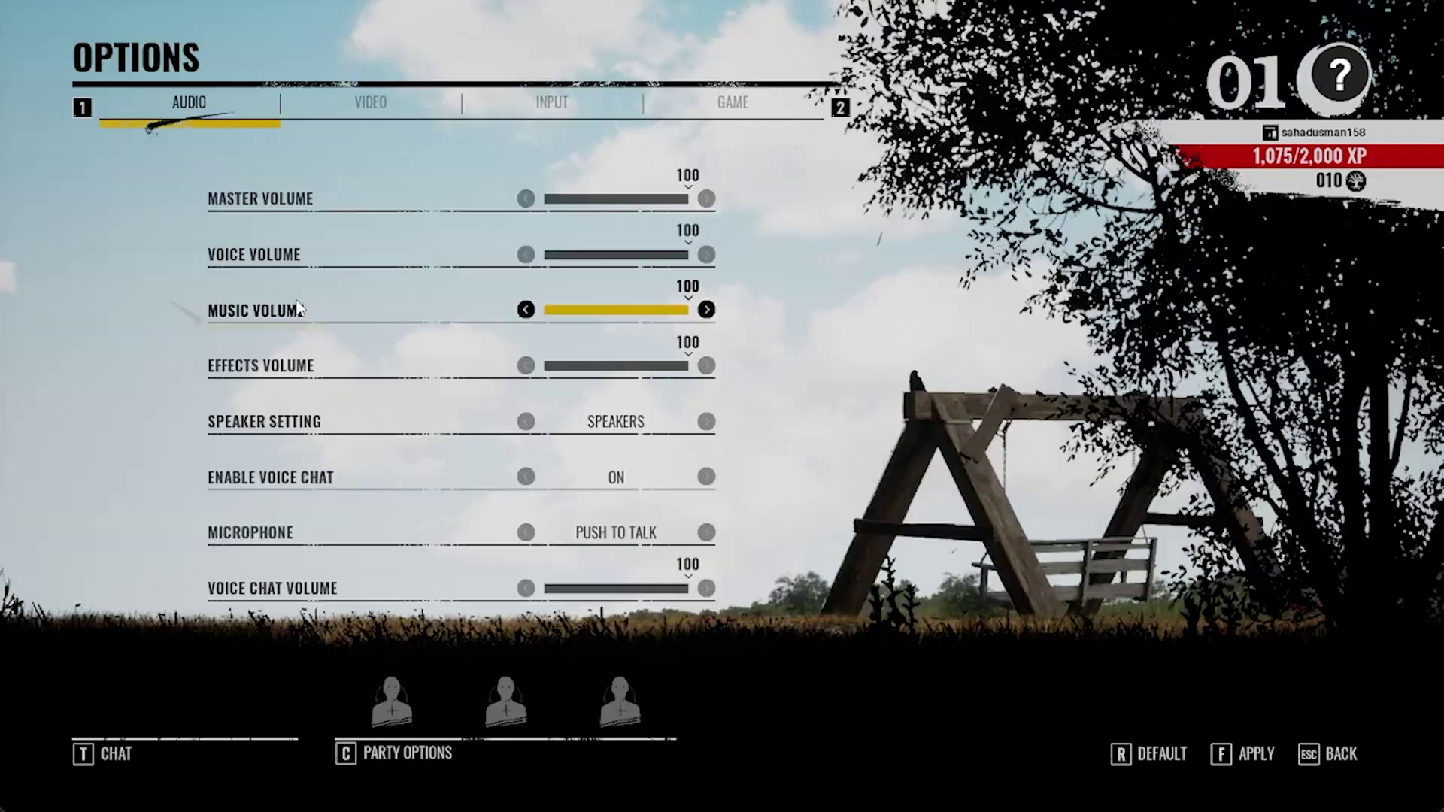
pyautogui.click(709, 111)
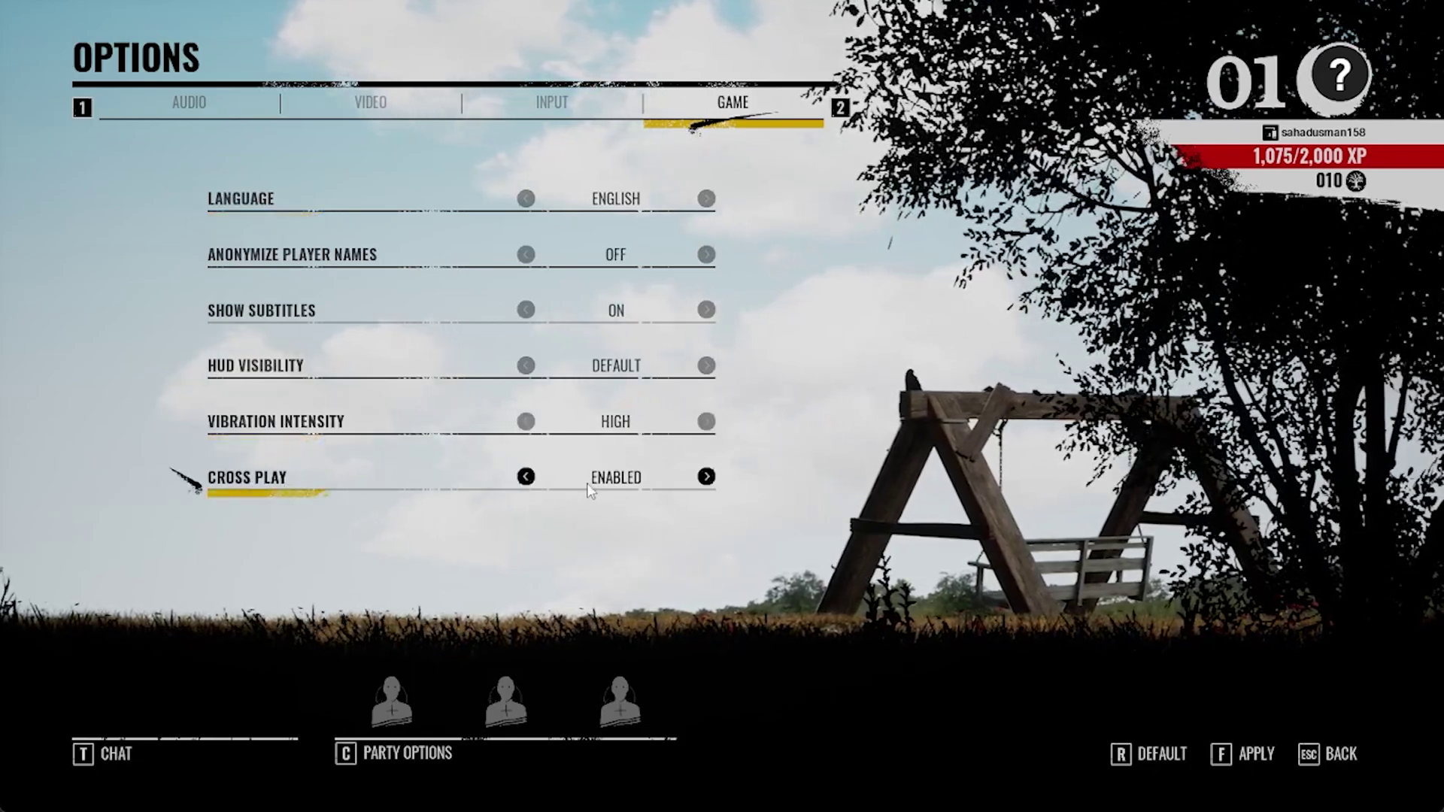
# Step: Switch Cross Play to Disabled and back to Enabled, and exit the game
pyautogui.click(711, 479)
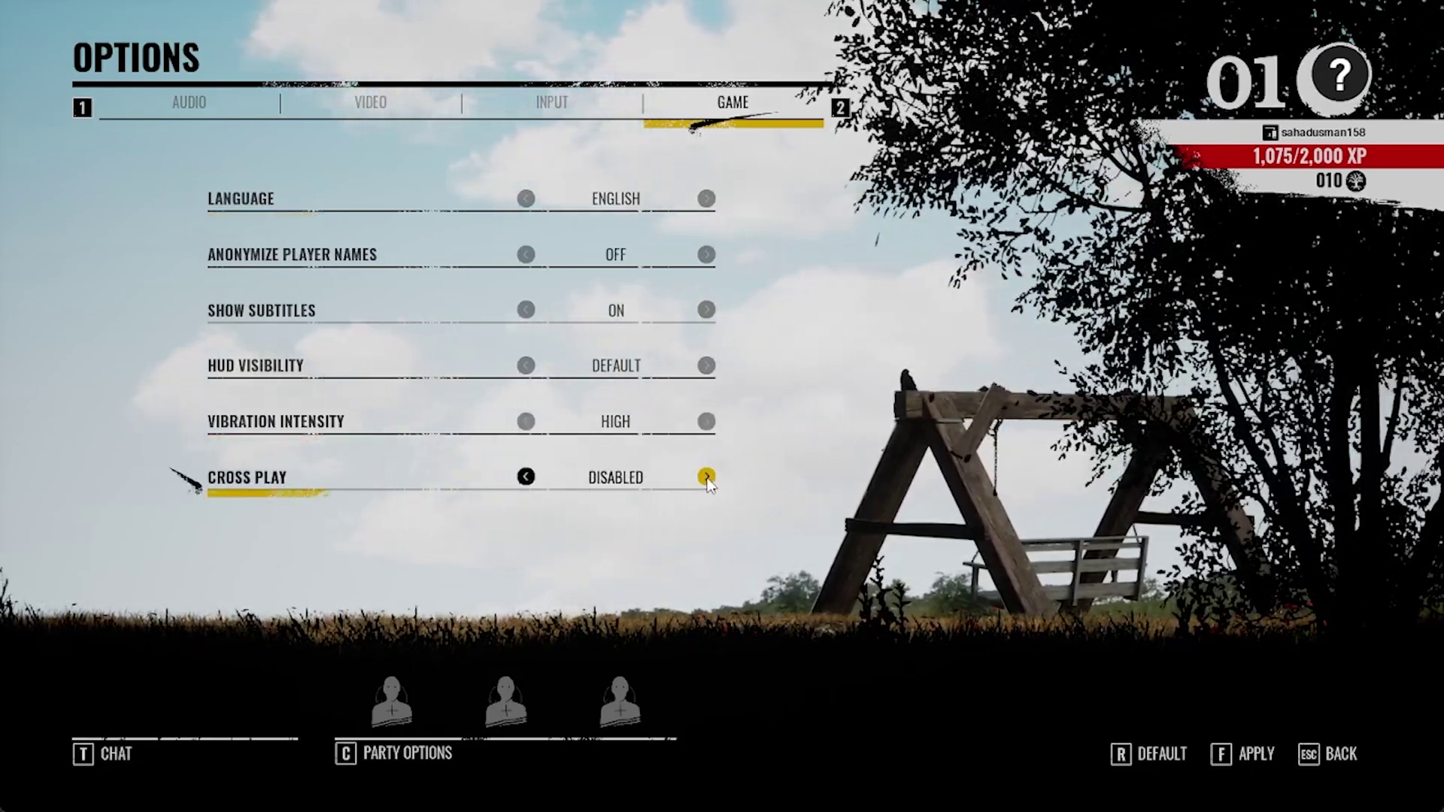
pyautogui.click(708, 478)
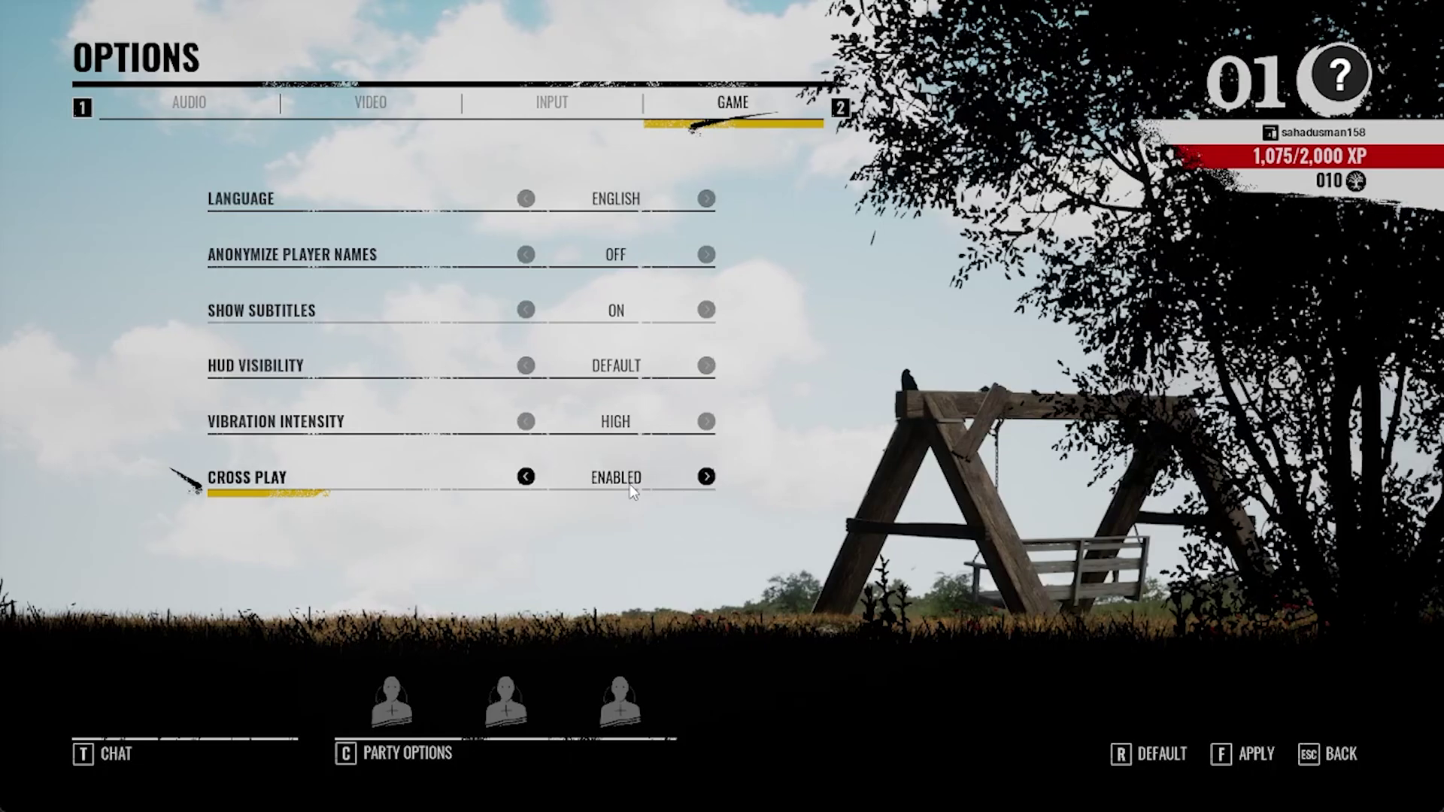
pyautogui.press('Escape')
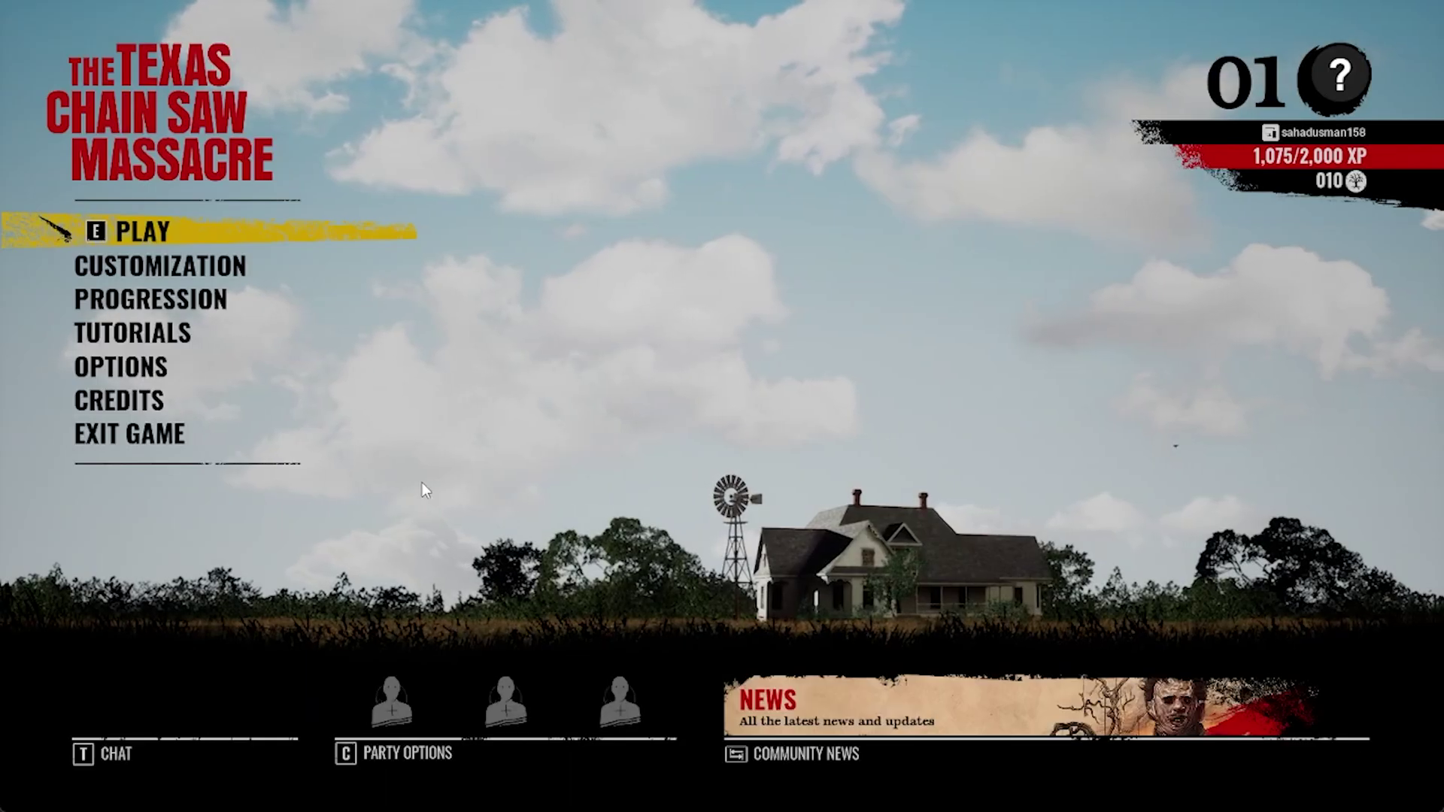
pyautogui.click(262, 454)
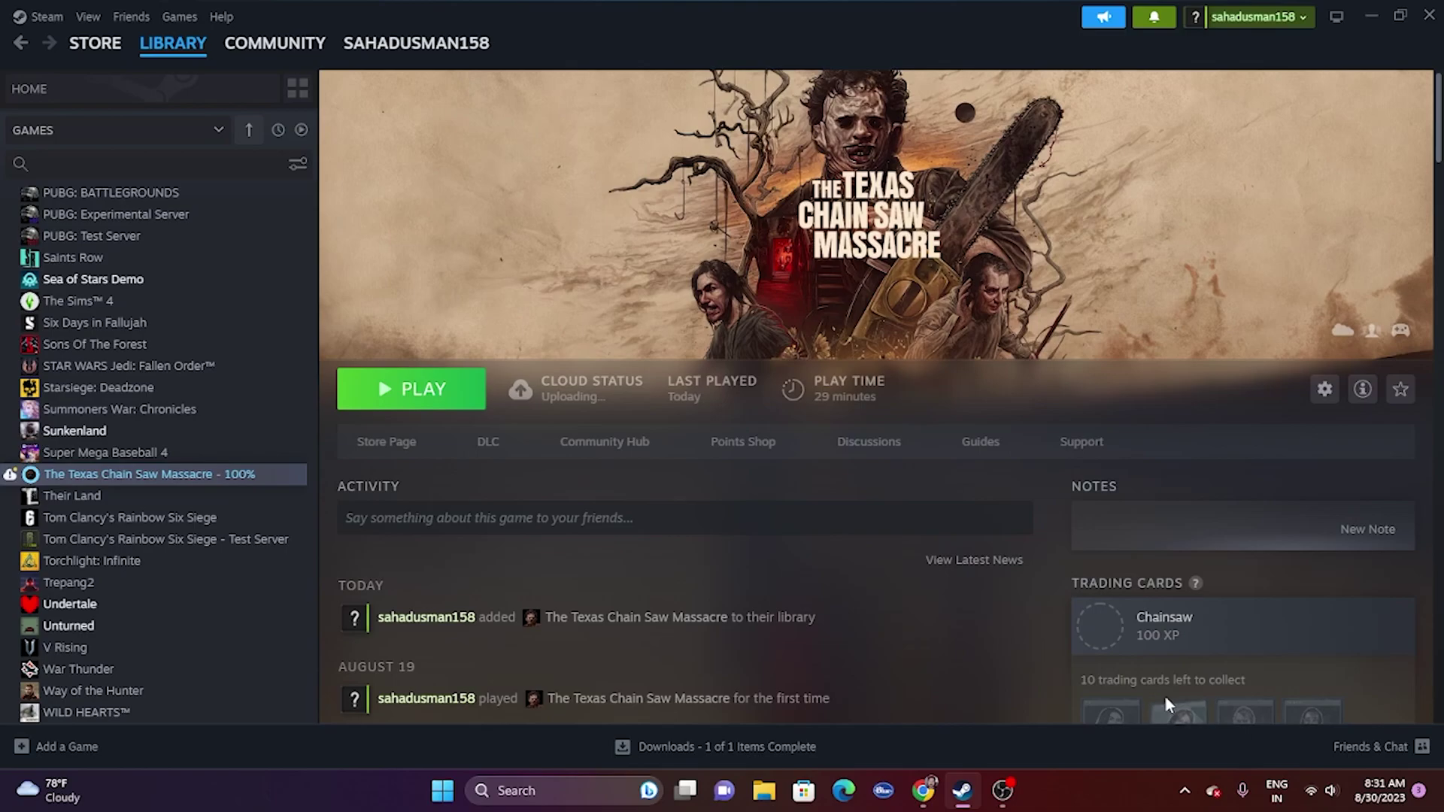
# Step: Check the details of the computer's current Wi-Fi connection
pyautogui.click(1313, 791)
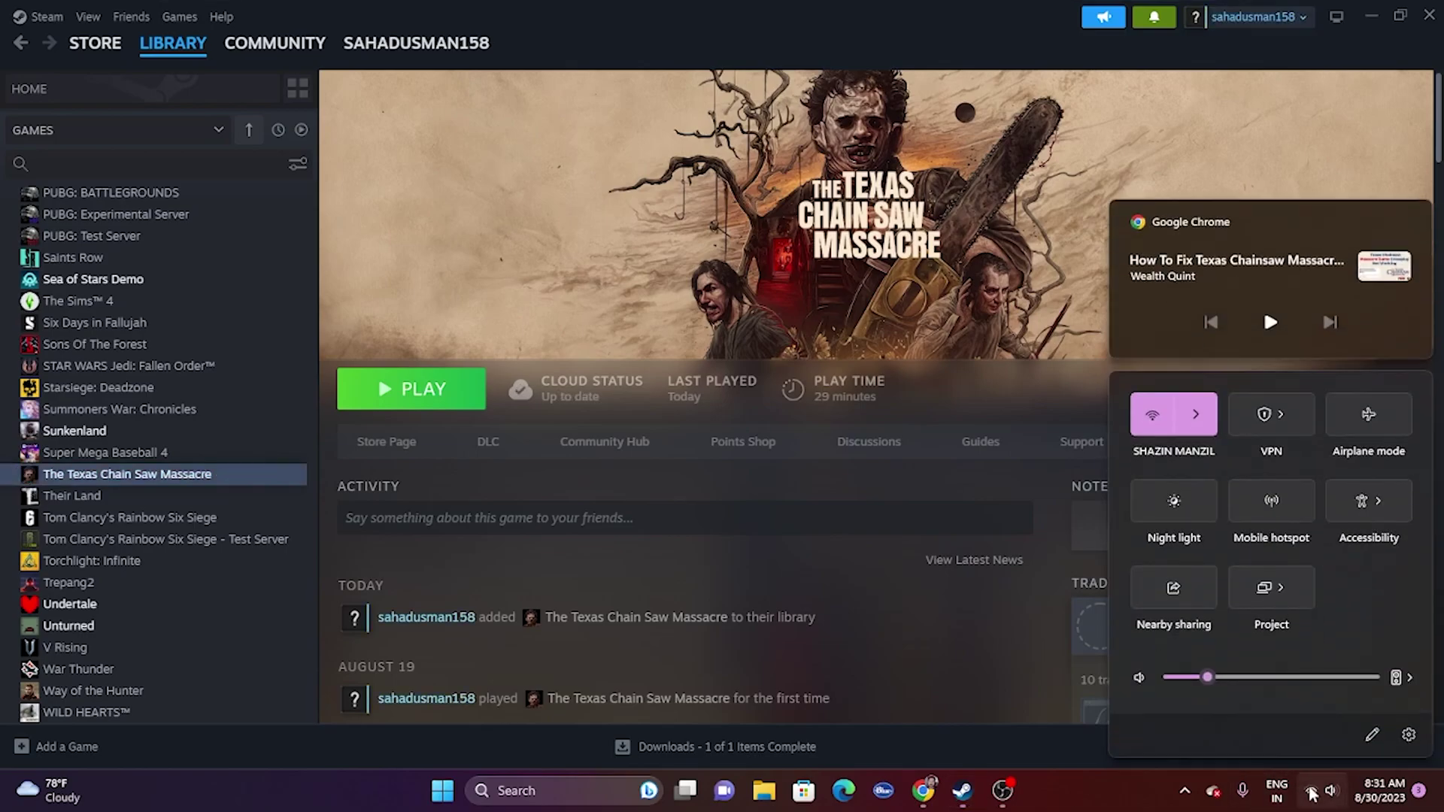
pyautogui.click(1195, 414)
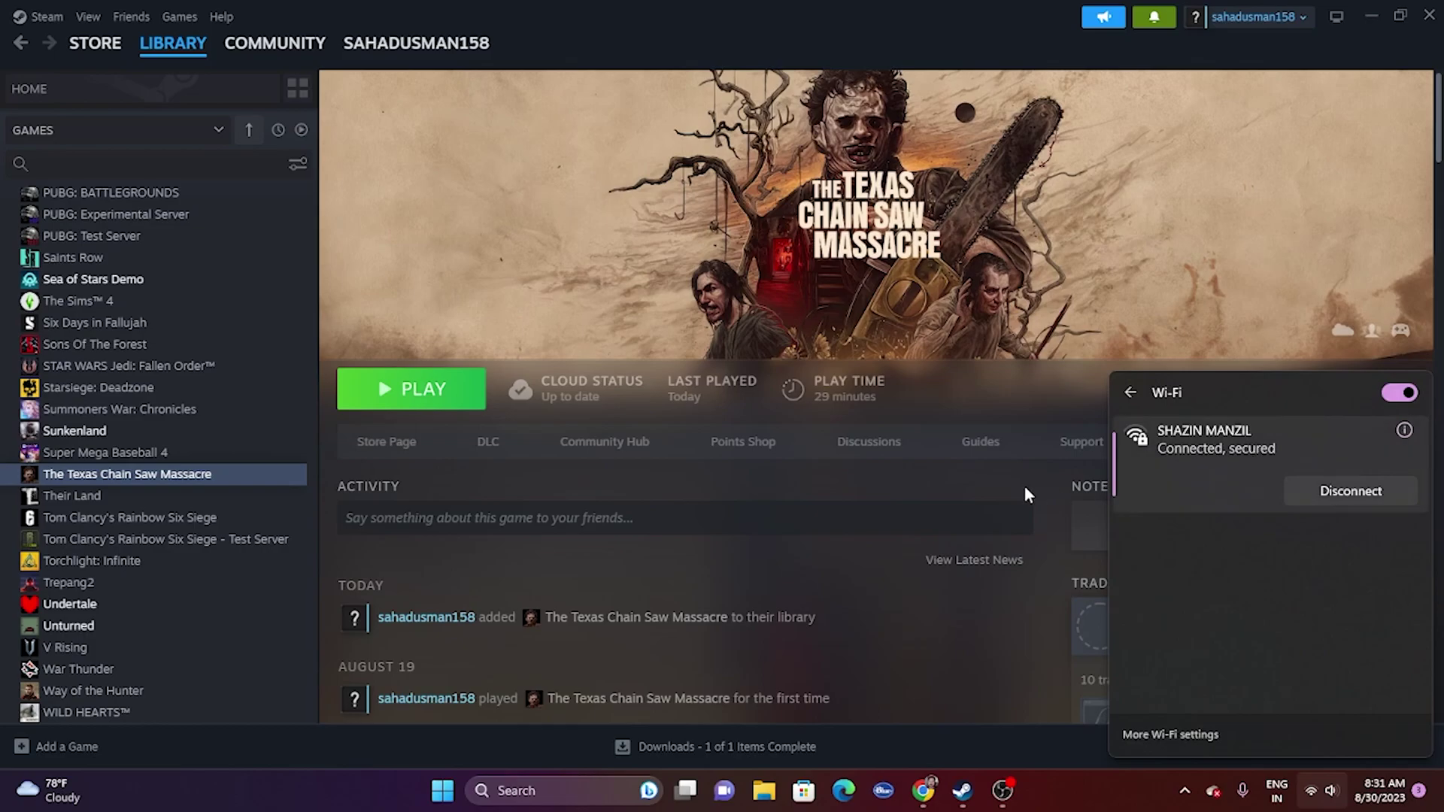
pyautogui.click(967, 395)
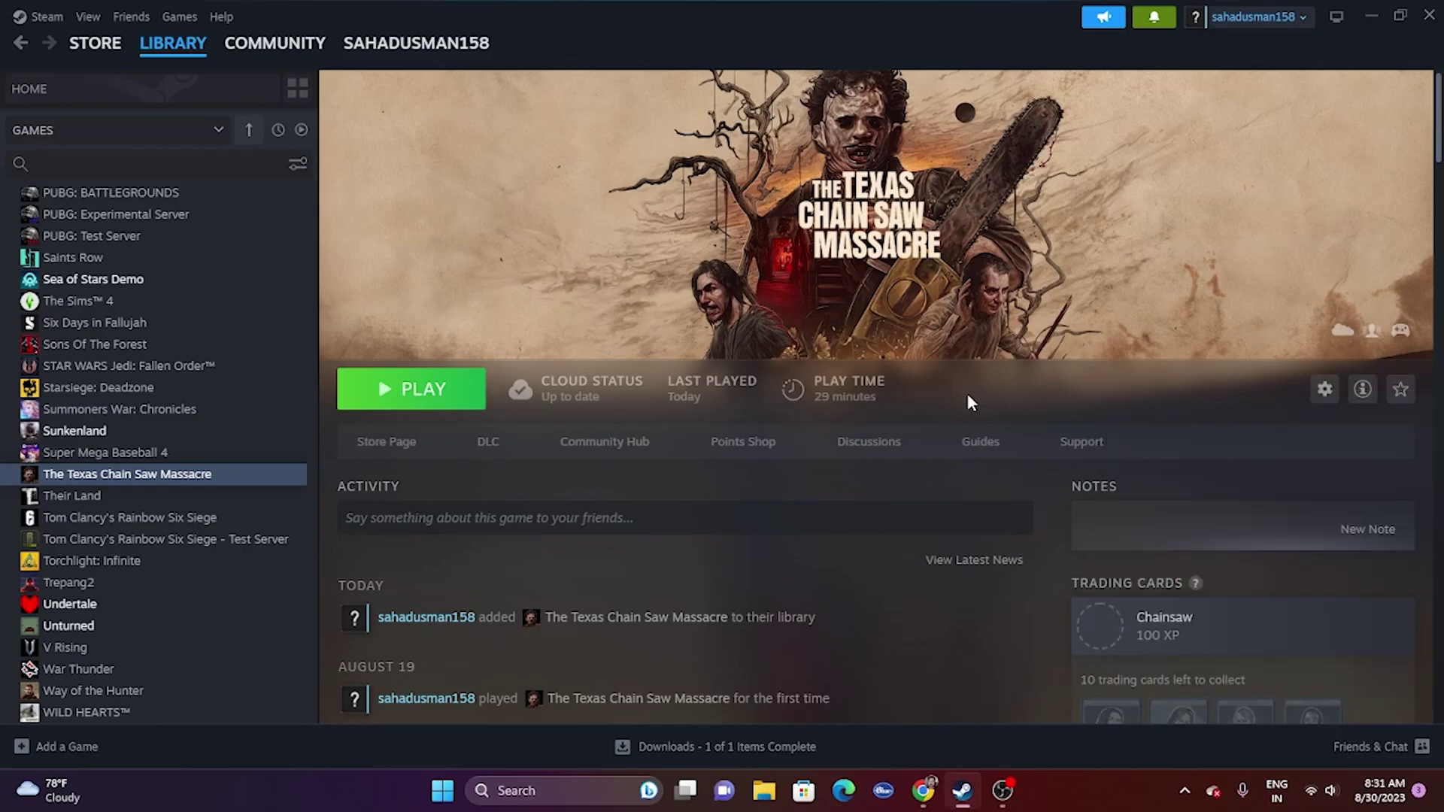
# Step: Open the Control Panel list of apps allowed through Windows Defender Firewall and locate The Texas Chain Saw Massacre
pyautogui.click(1365, 19)
pyautogui.click(553, 788)
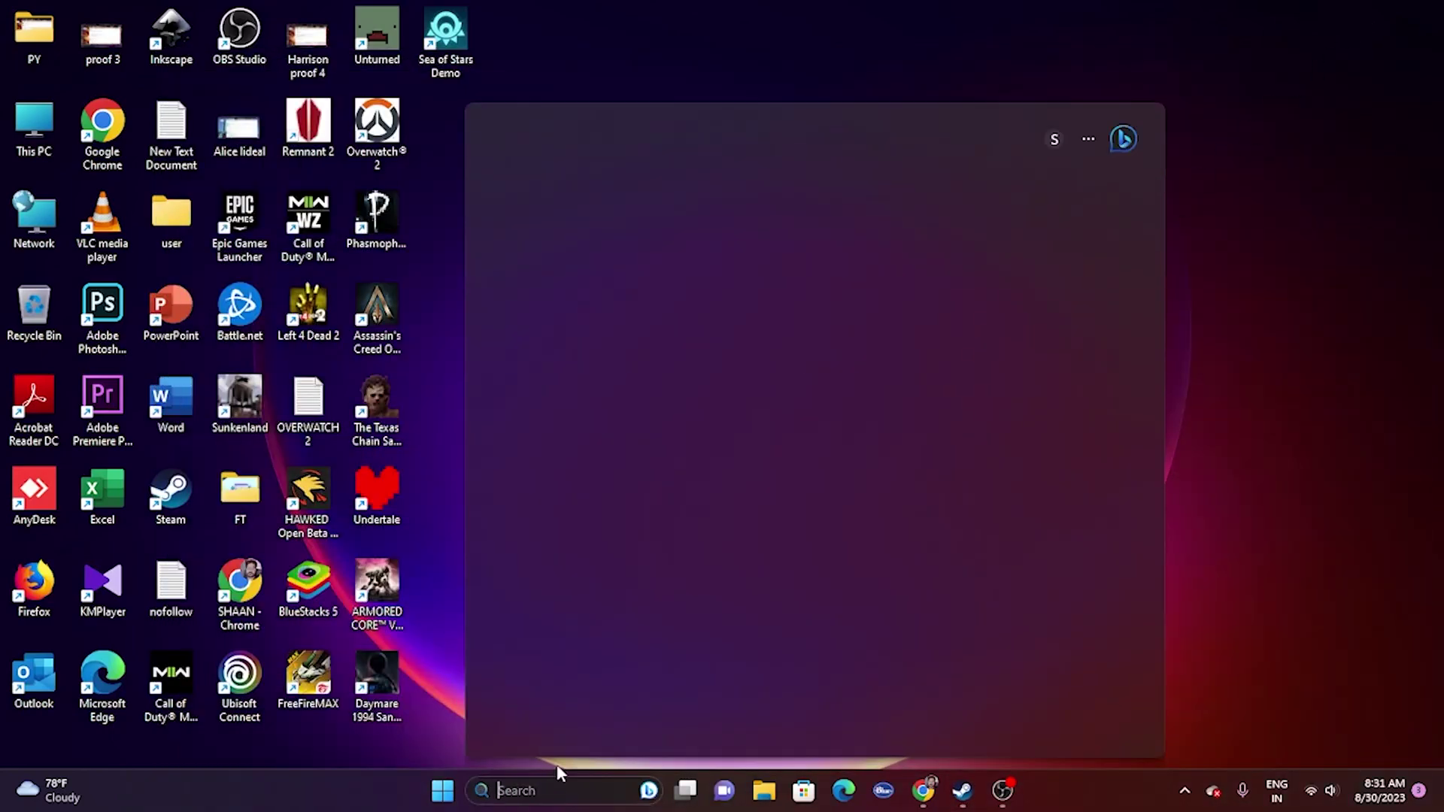
pyautogui.click(607, 299)
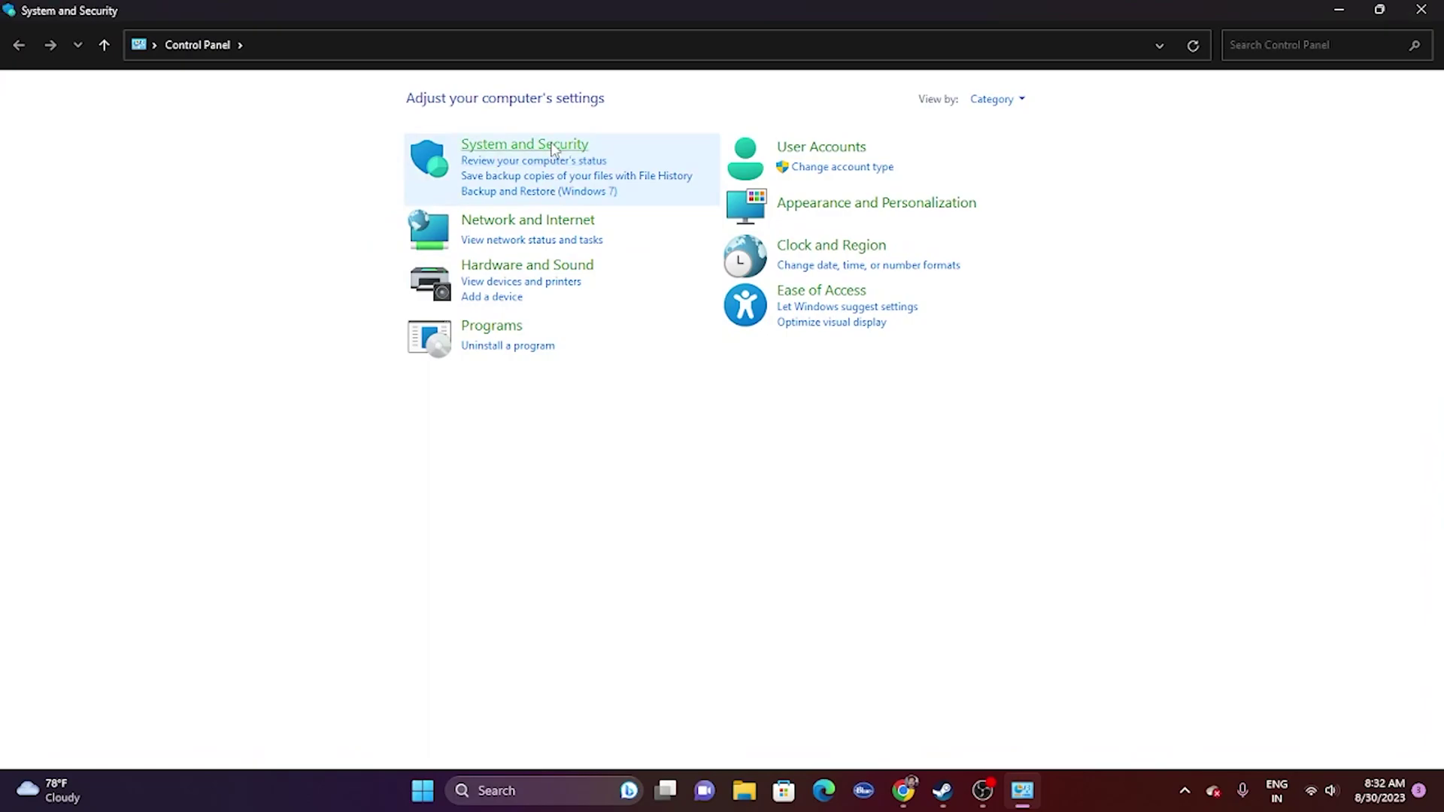
pyautogui.click(552, 145)
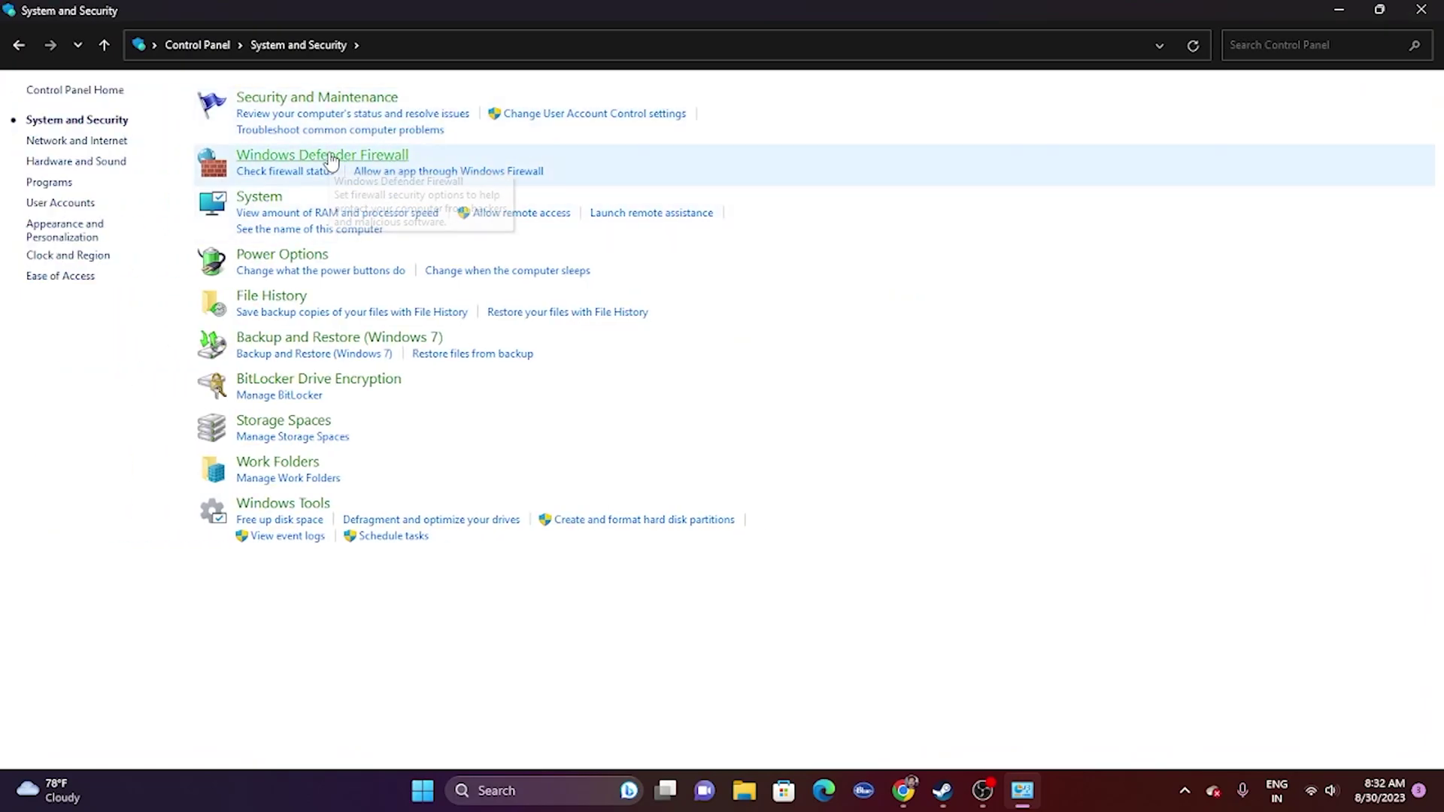
pyautogui.click(331, 156)
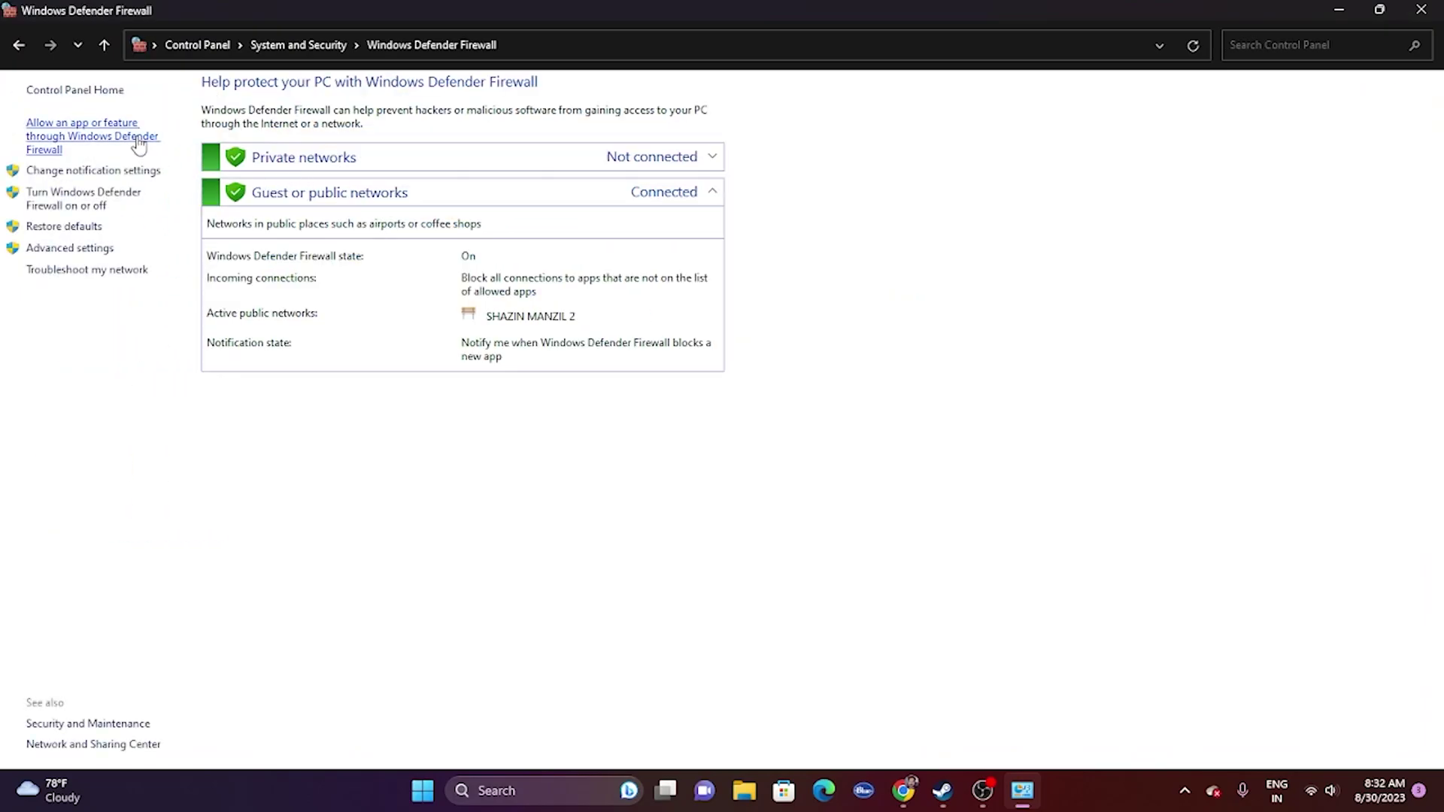
pyautogui.click(139, 143)
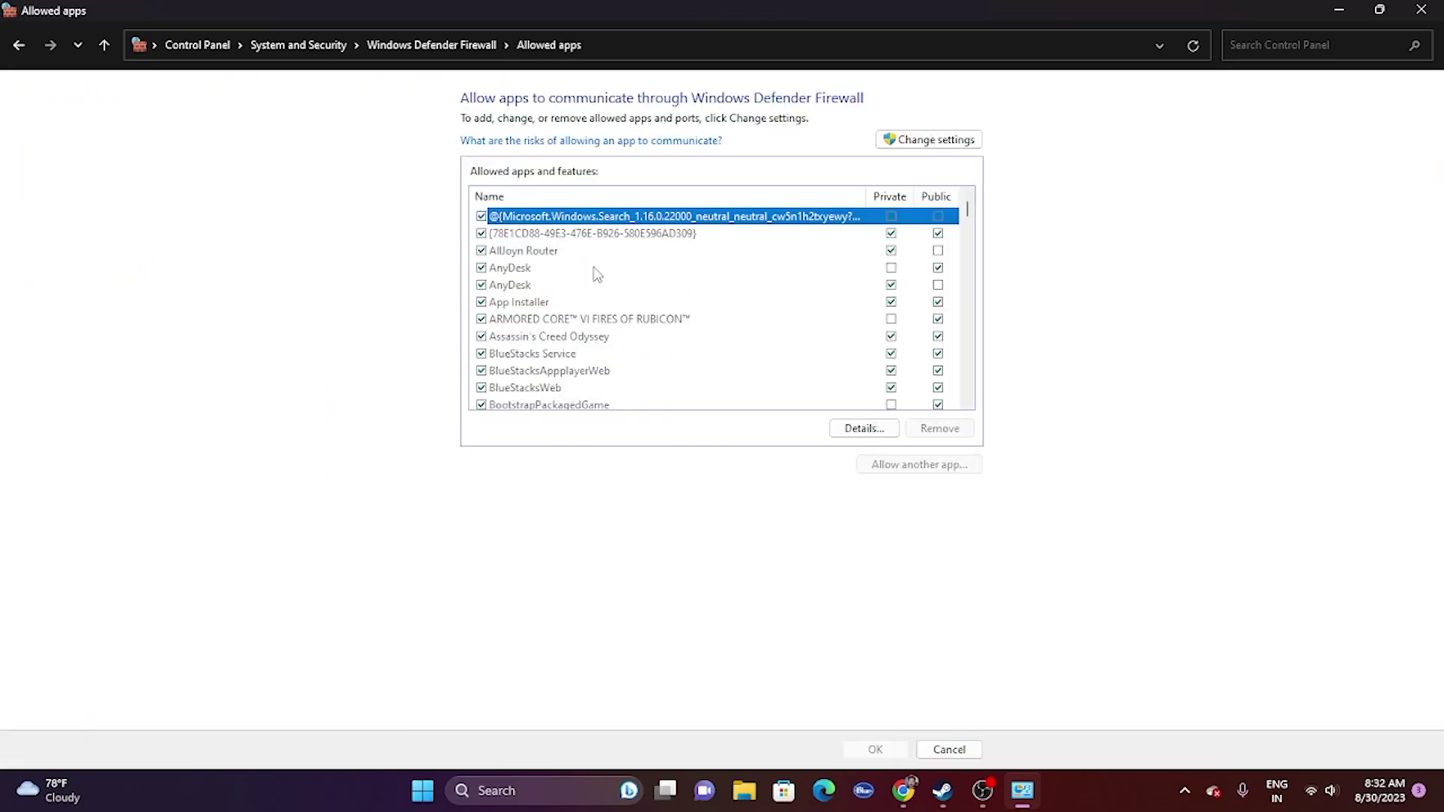
pyautogui.scroll(-15, 596, 273)
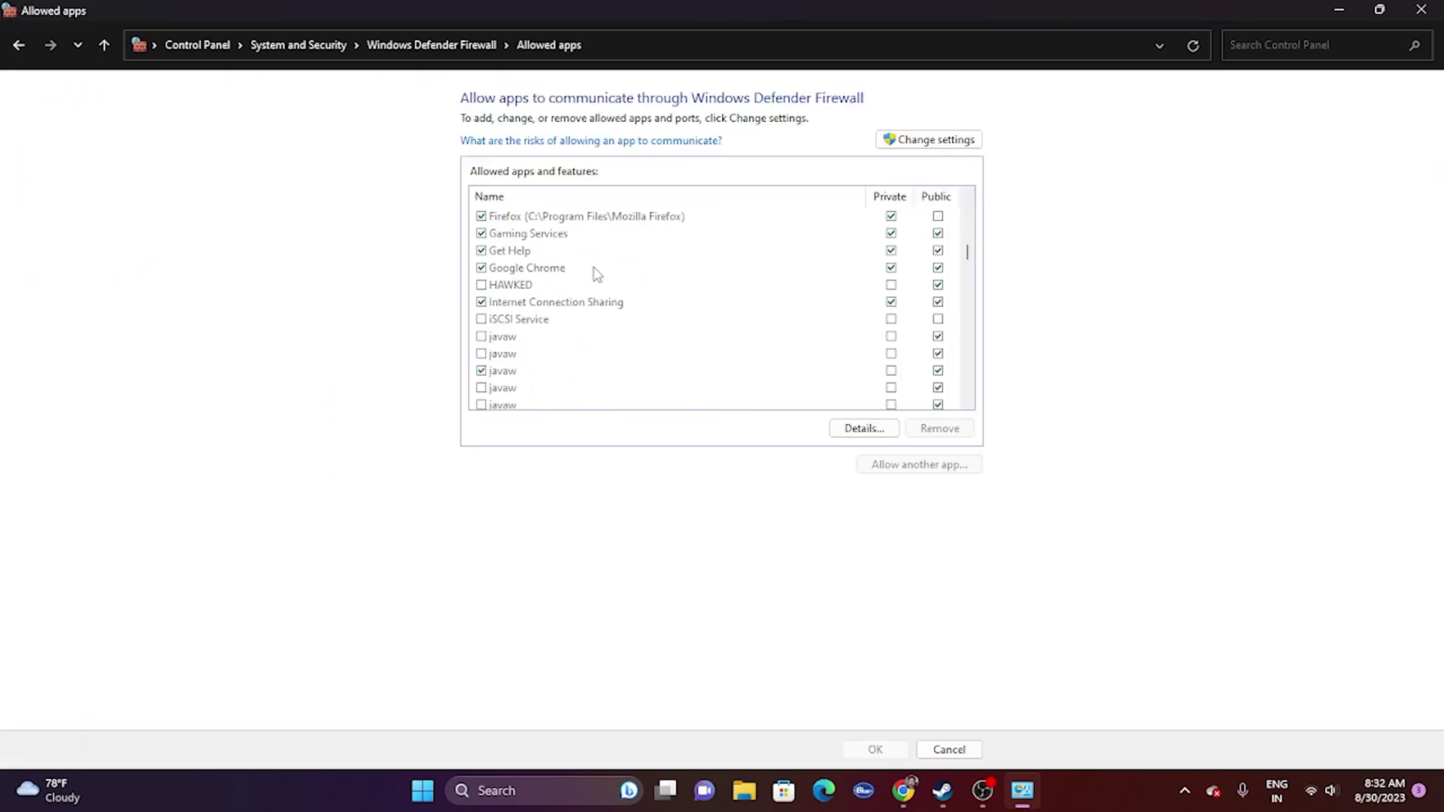
pyautogui.scroll(-15, 596, 273)
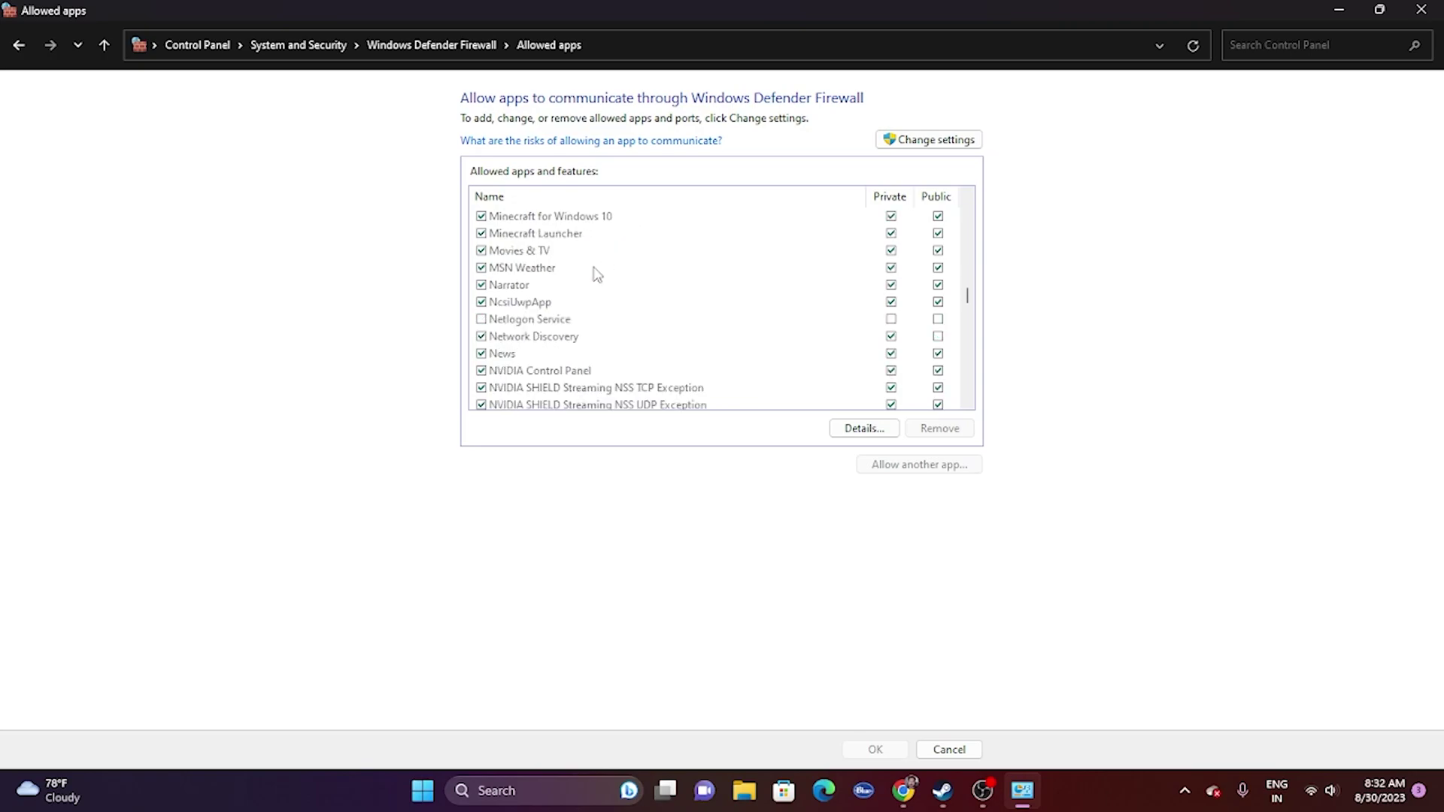
pyautogui.scroll(-15, 597, 273)
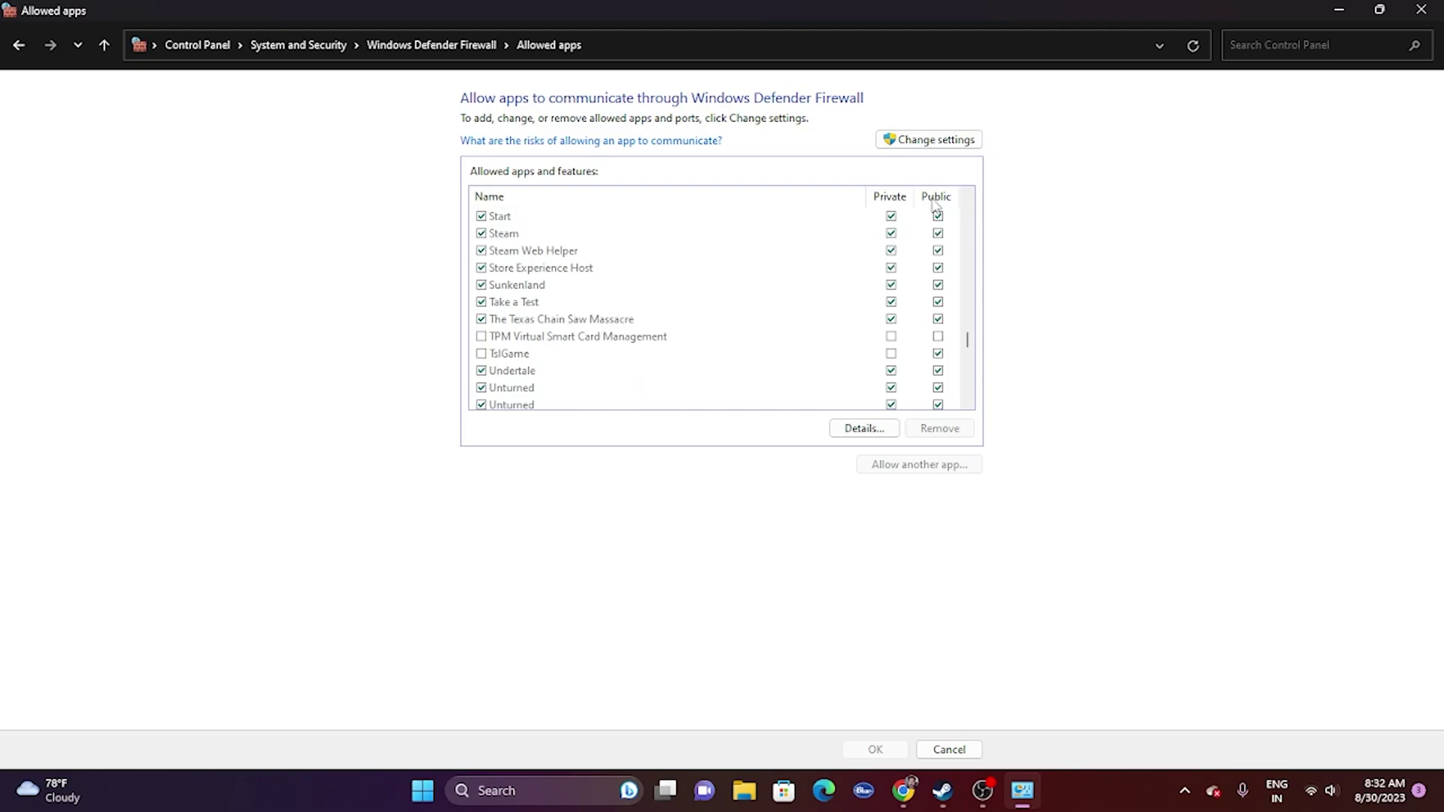
# Step: Enable changes to the allowed apps and browse for another app in D:\SteamLibrary\steamapps\common\TCSM
pyautogui.click(945, 143)
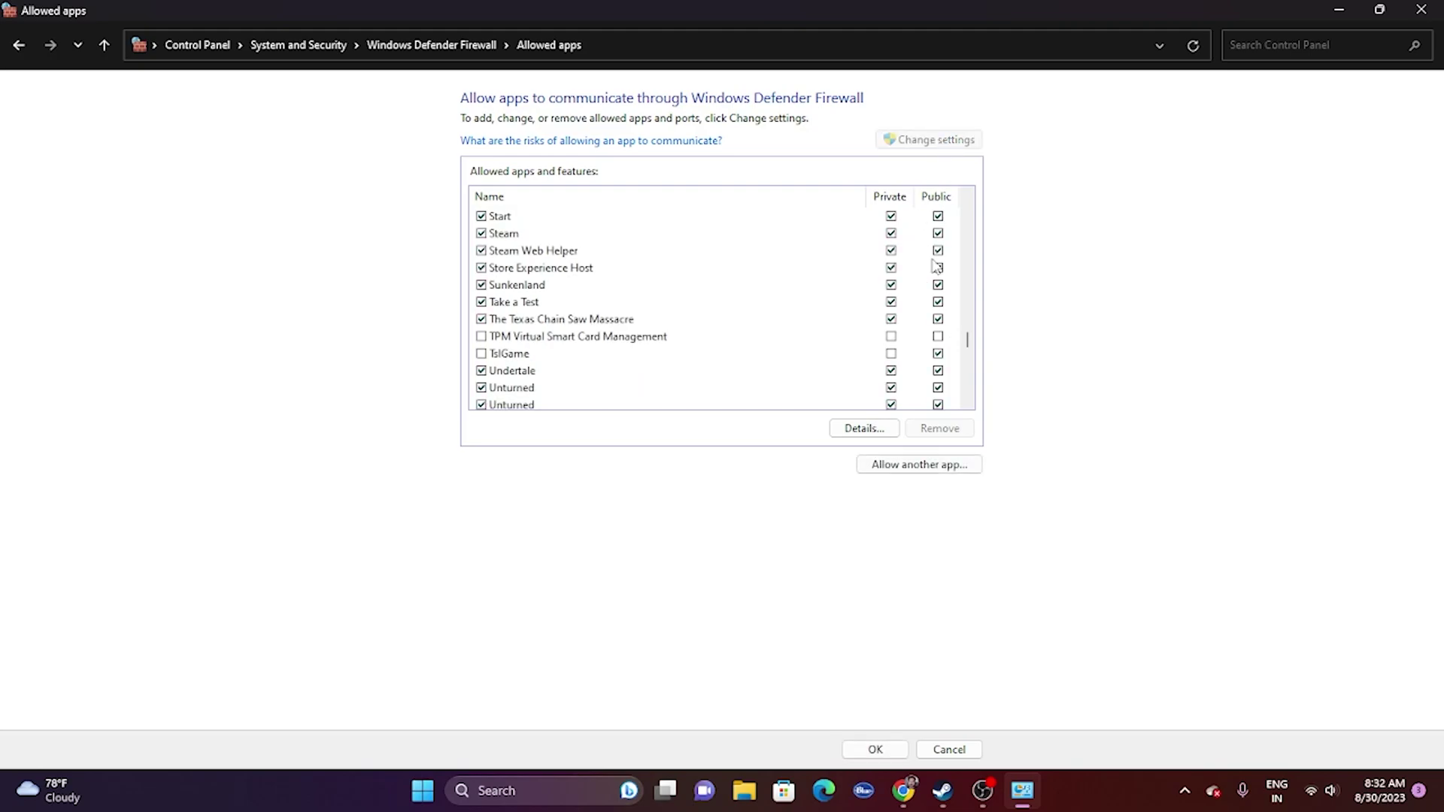
pyautogui.click(928, 466)
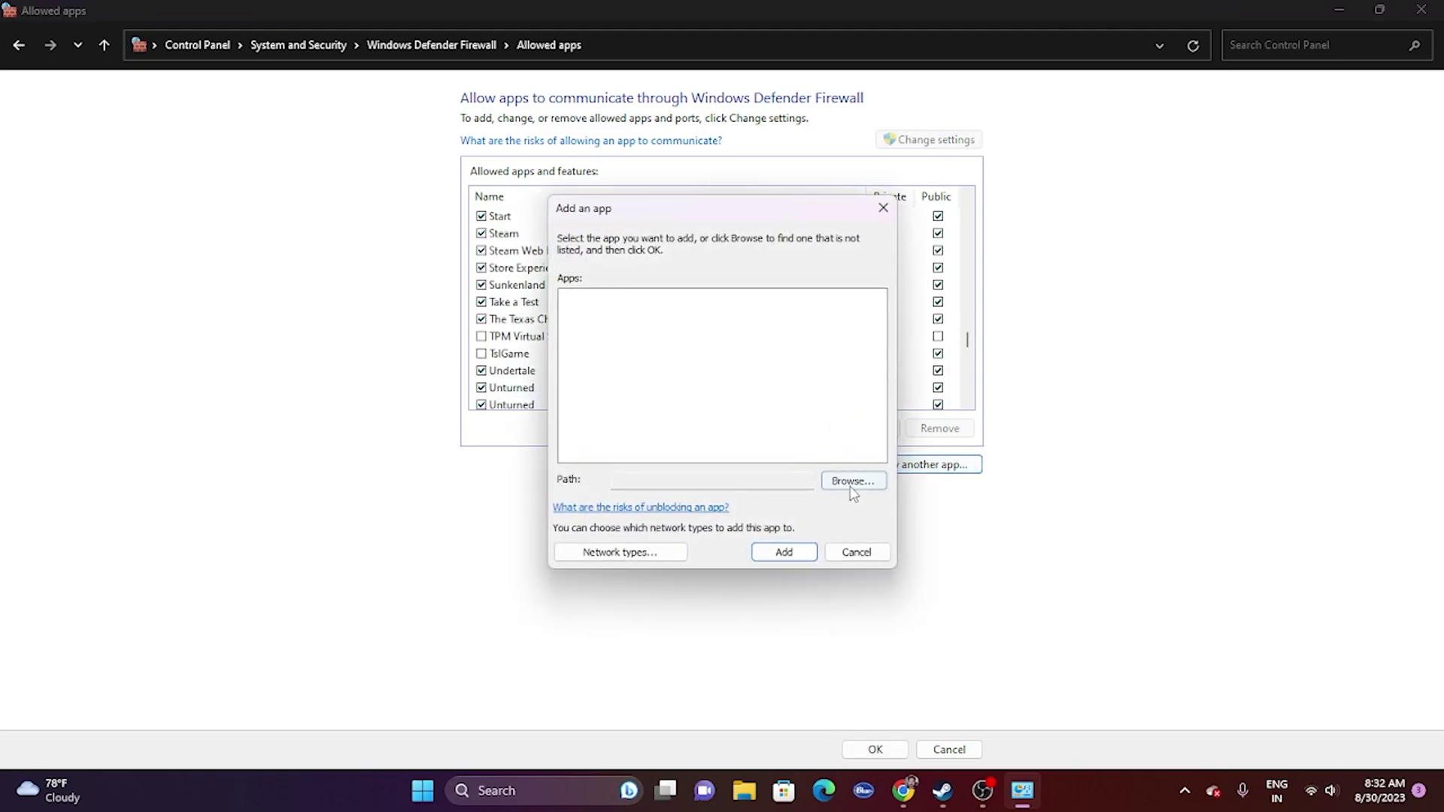
pyautogui.click(852, 486)
pyautogui.scroll(-3, 634, 454)
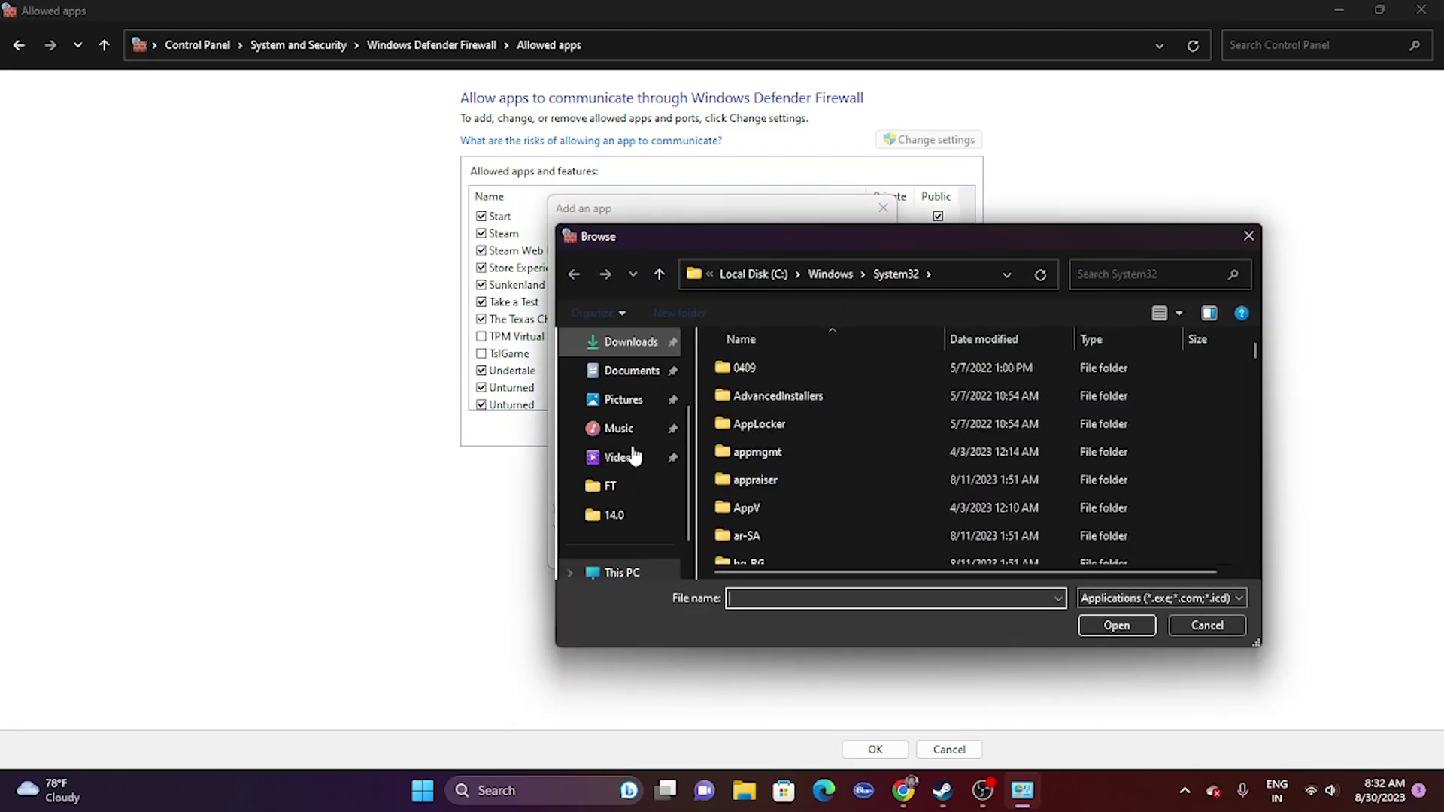
pyautogui.click(634, 544)
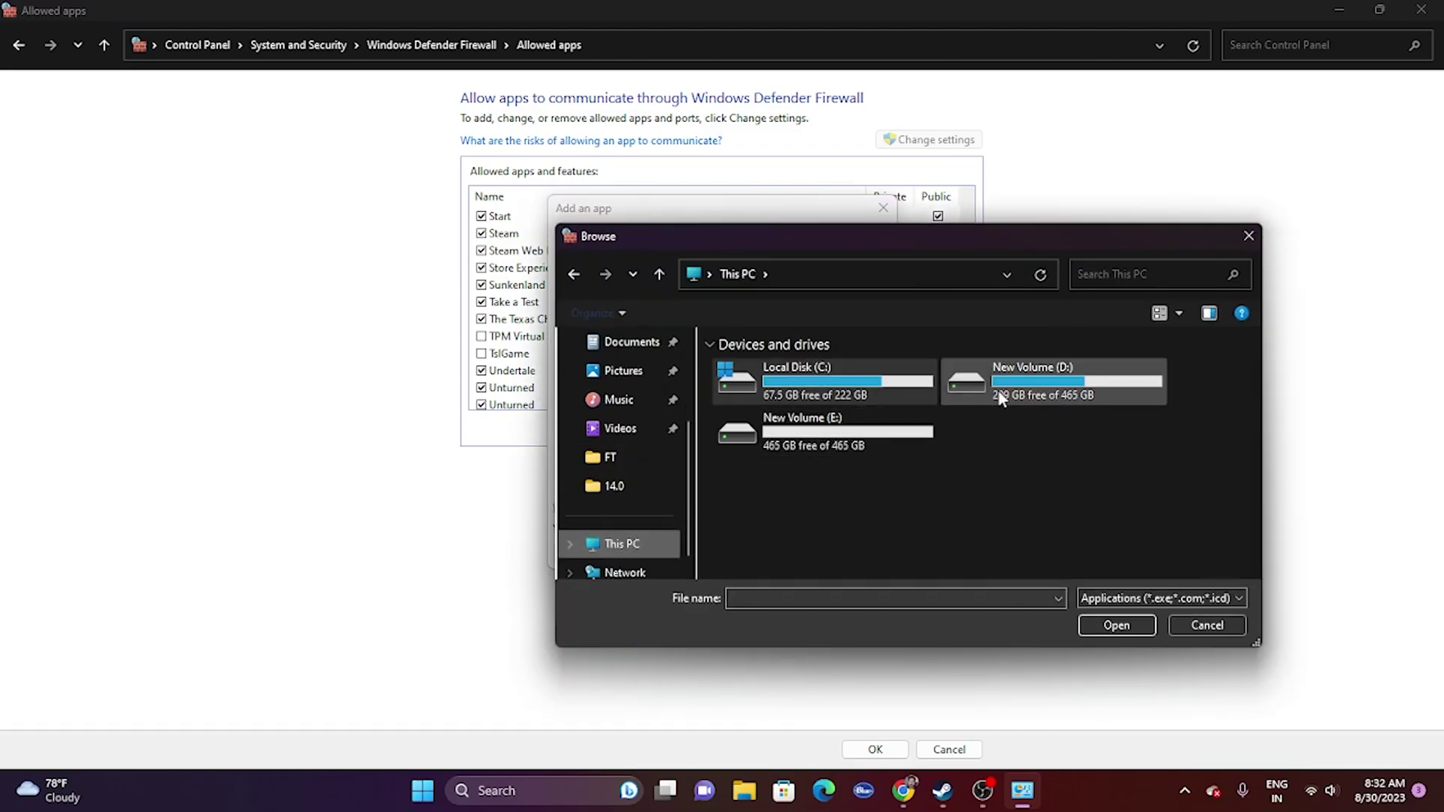
pyautogui.doubleClick(1017, 377)
pyautogui.doubleClick(794, 394)
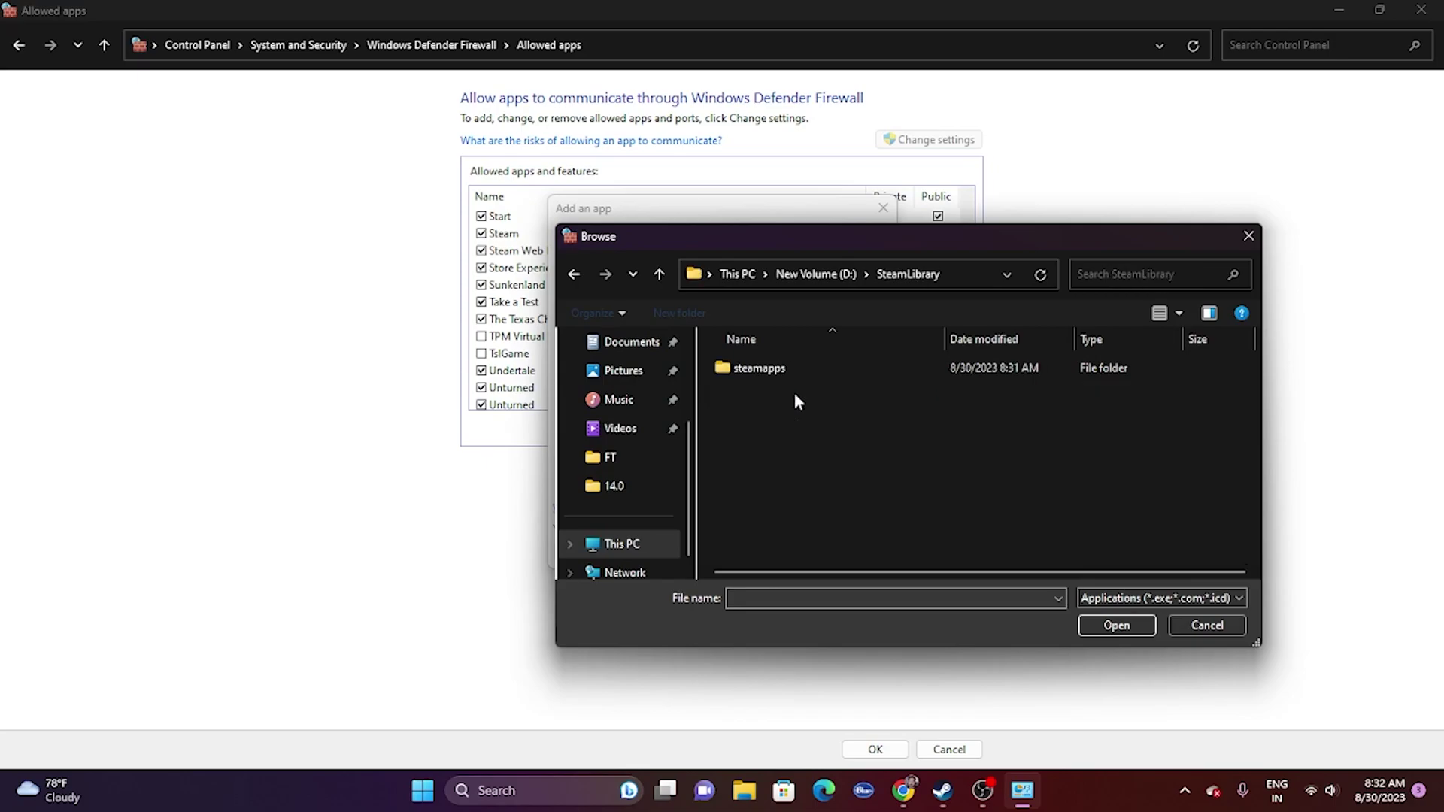
pyautogui.doubleClick(783, 368)
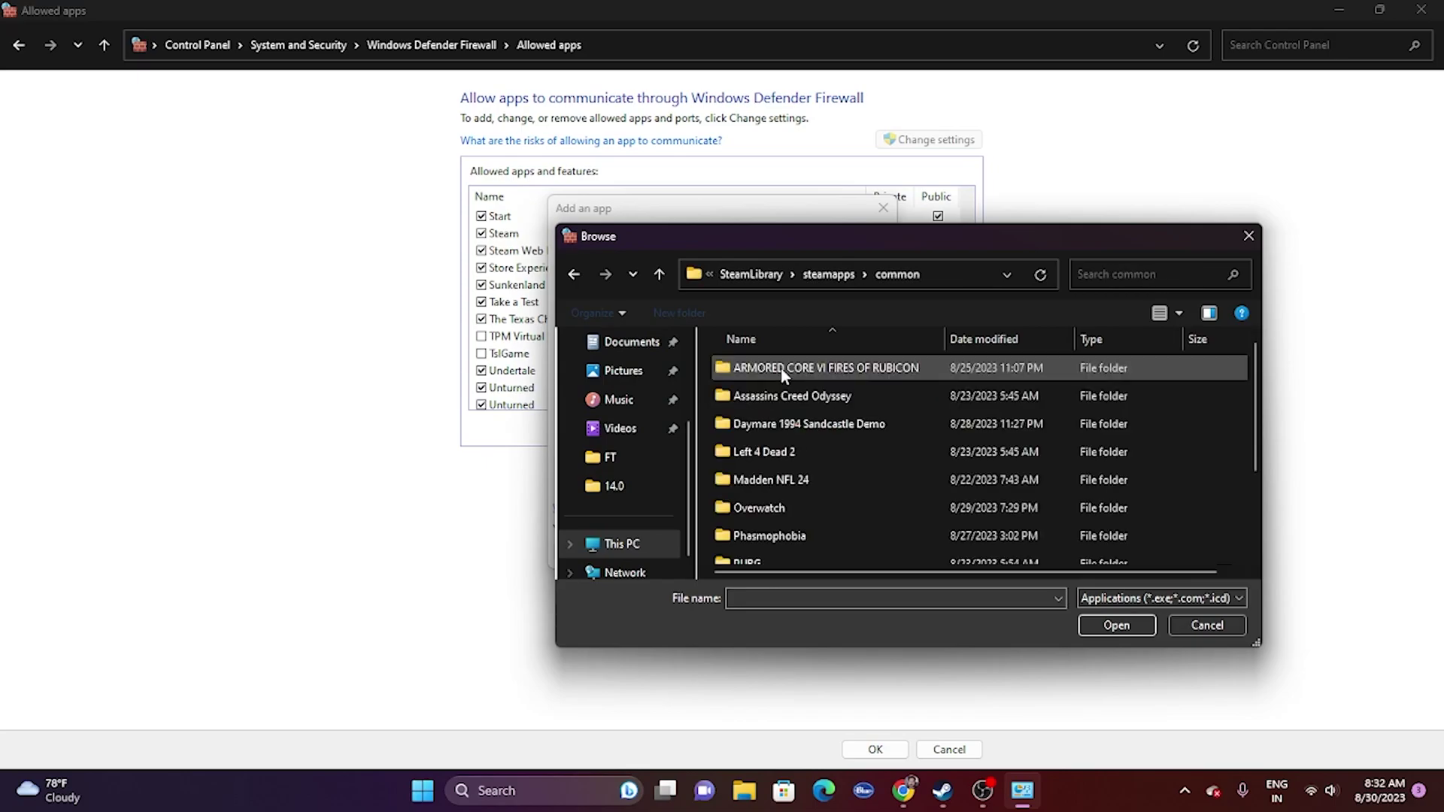
pyautogui.scroll(-2, 830, 403)
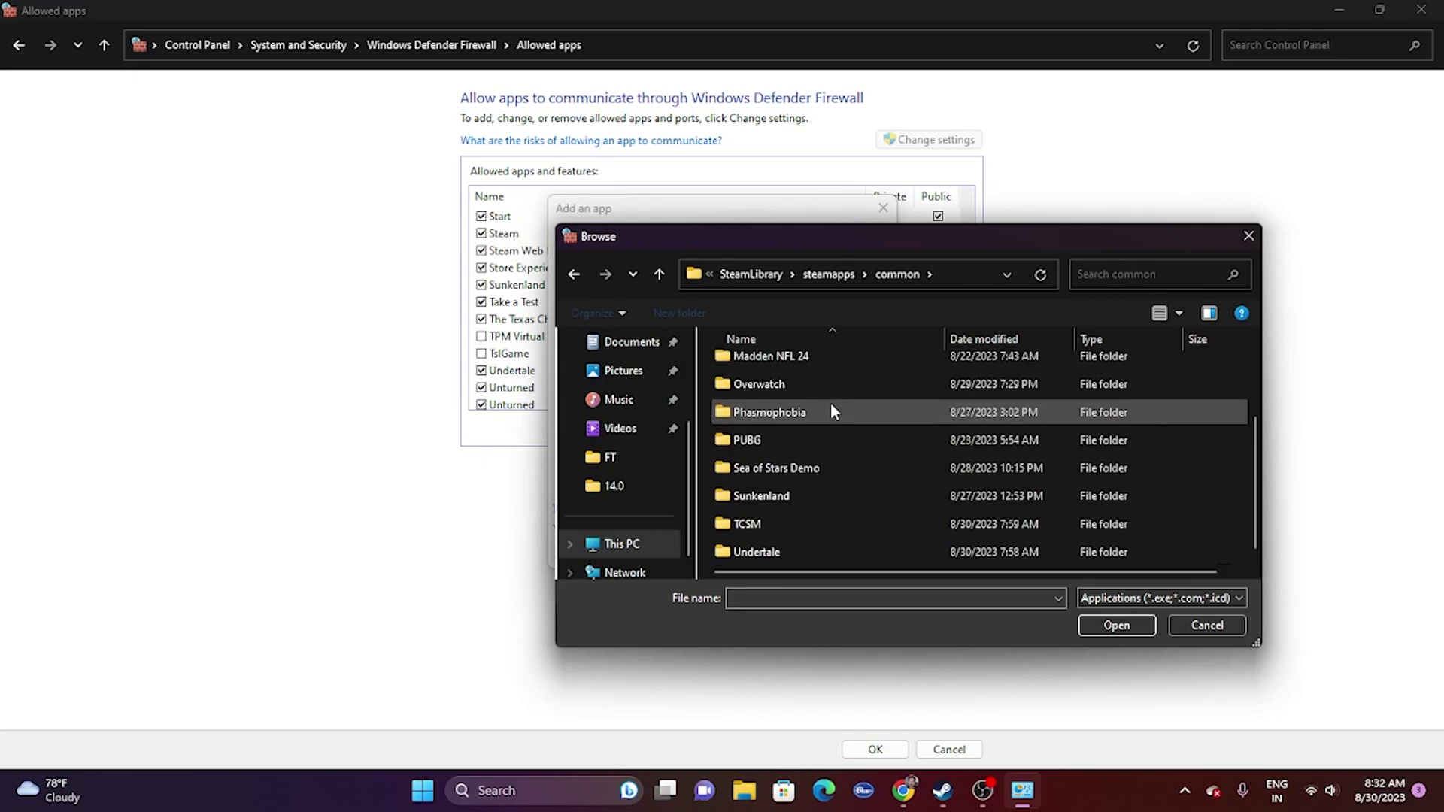
pyautogui.doubleClick(762, 519)
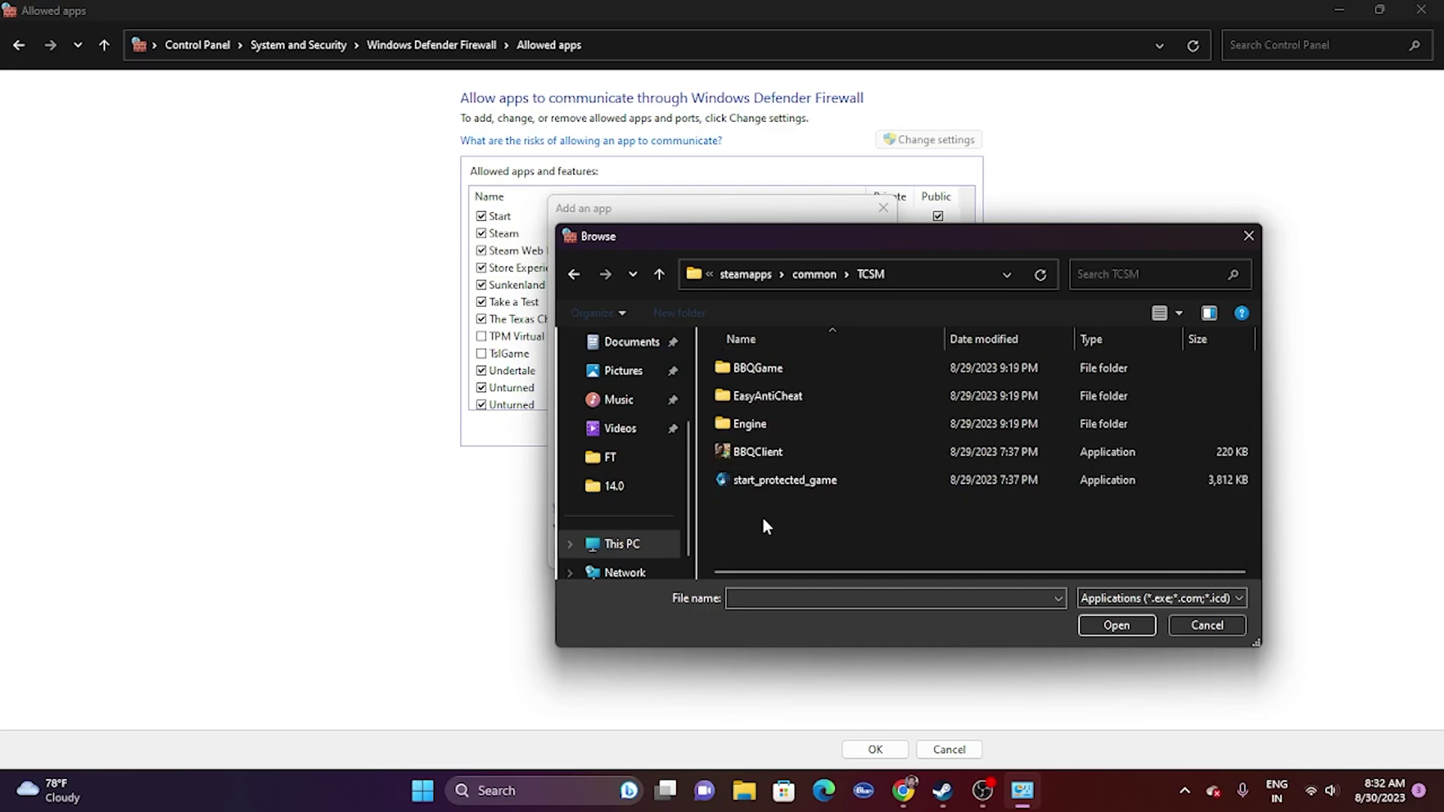
# Step: Try to add the BBQClient application to the firewall's allowed apps, and close the firewall settings
pyautogui.click(771, 459)
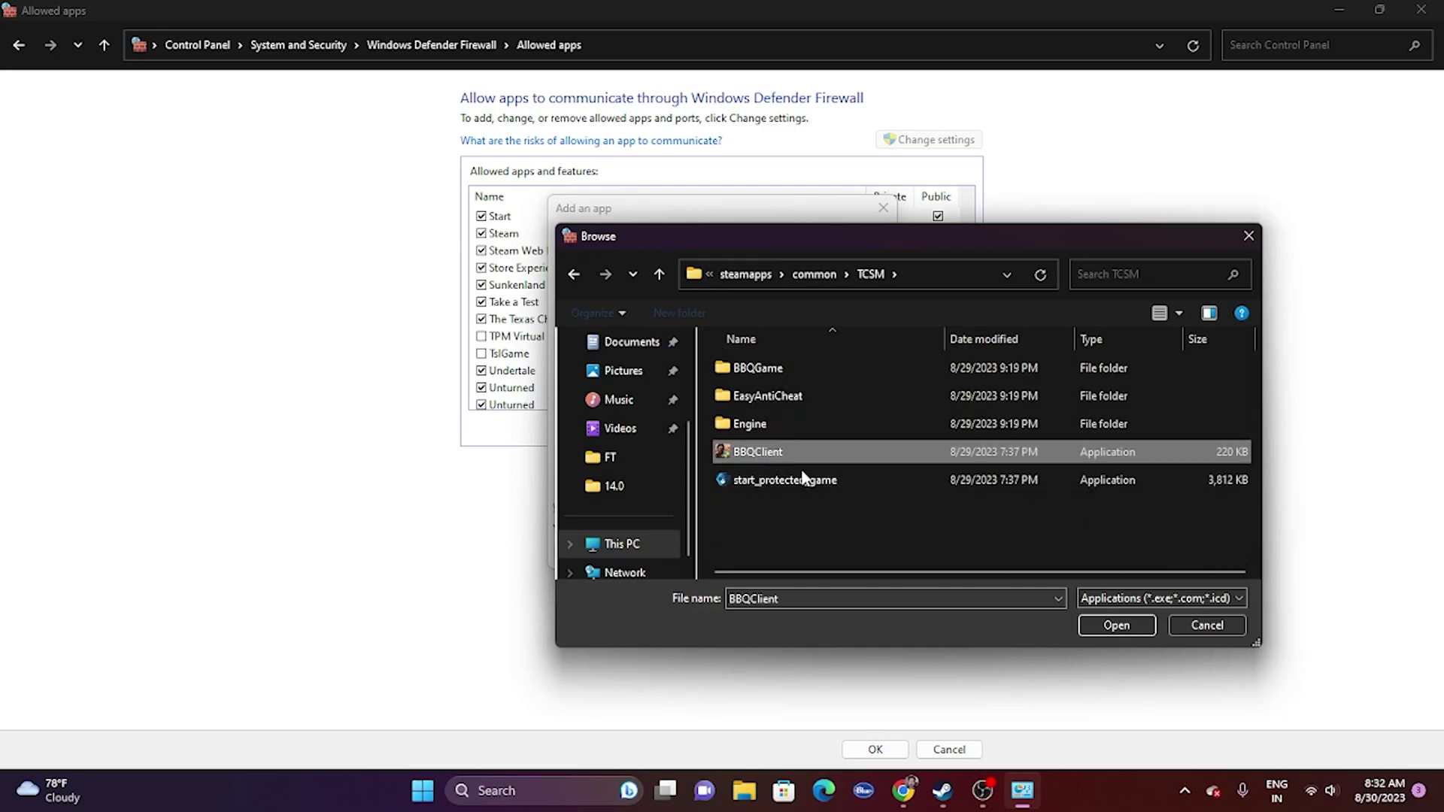
pyautogui.click(1084, 625)
pyautogui.click(783, 552)
pyautogui.click(864, 461)
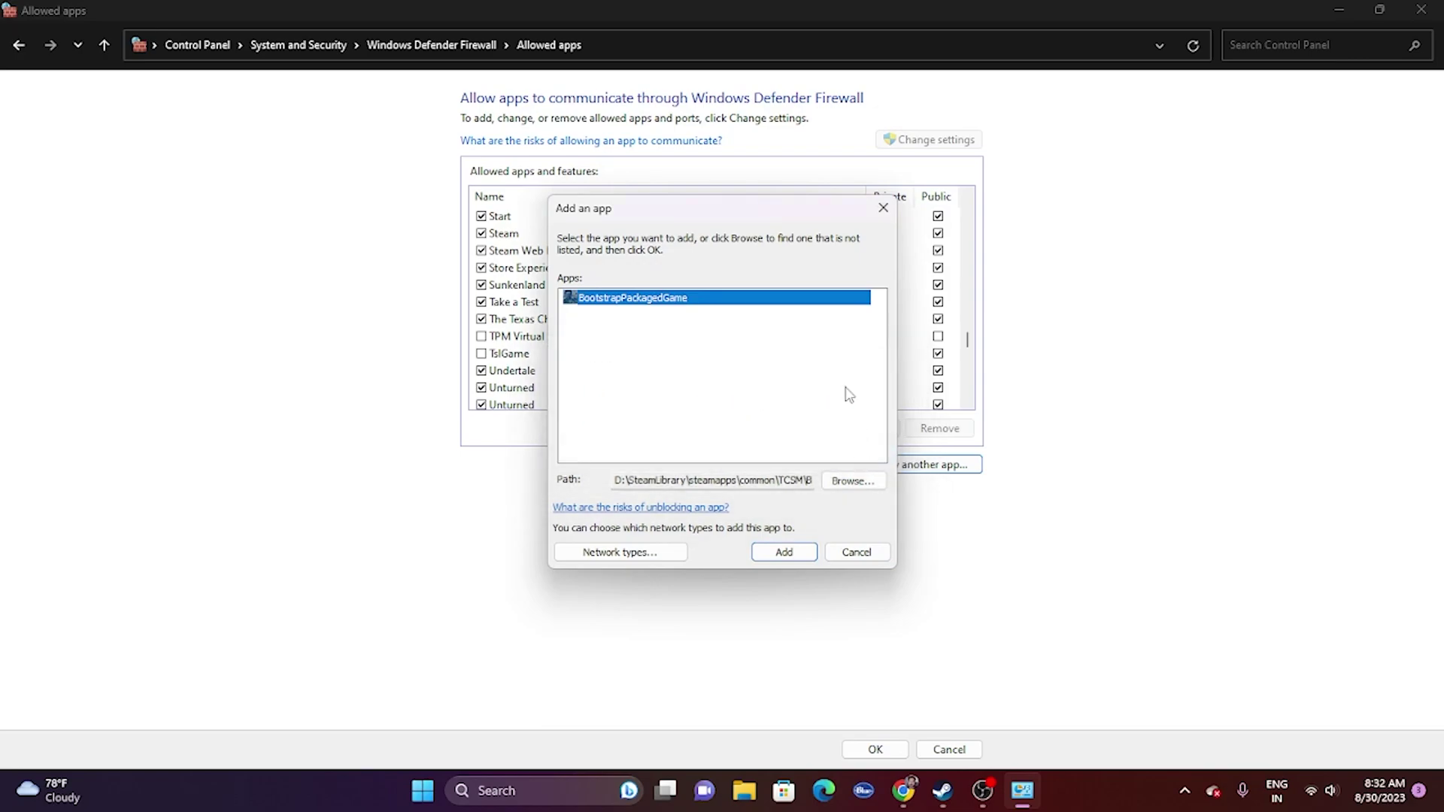
pyautogui.click(882, 209)
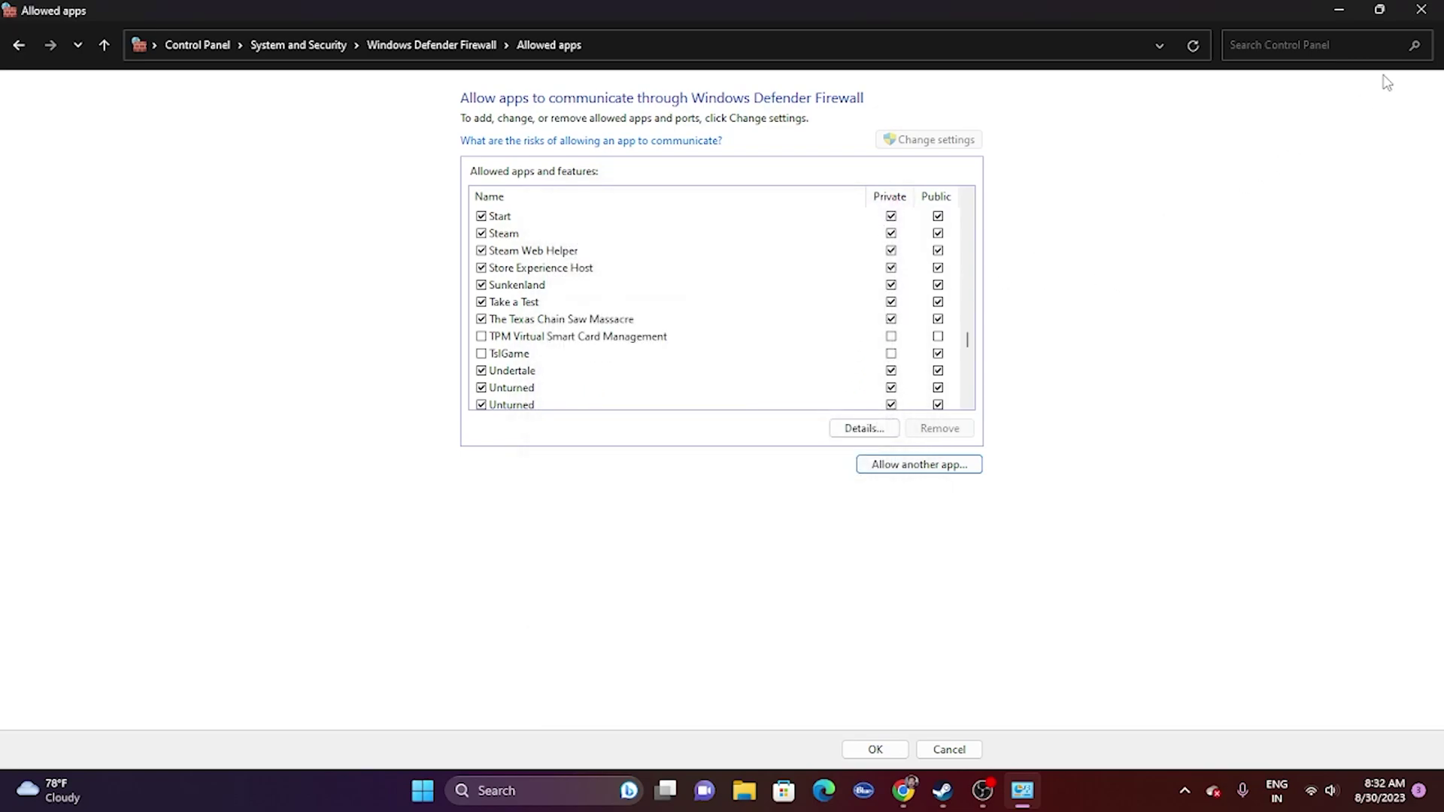
pyautogui.click(1420, 10)
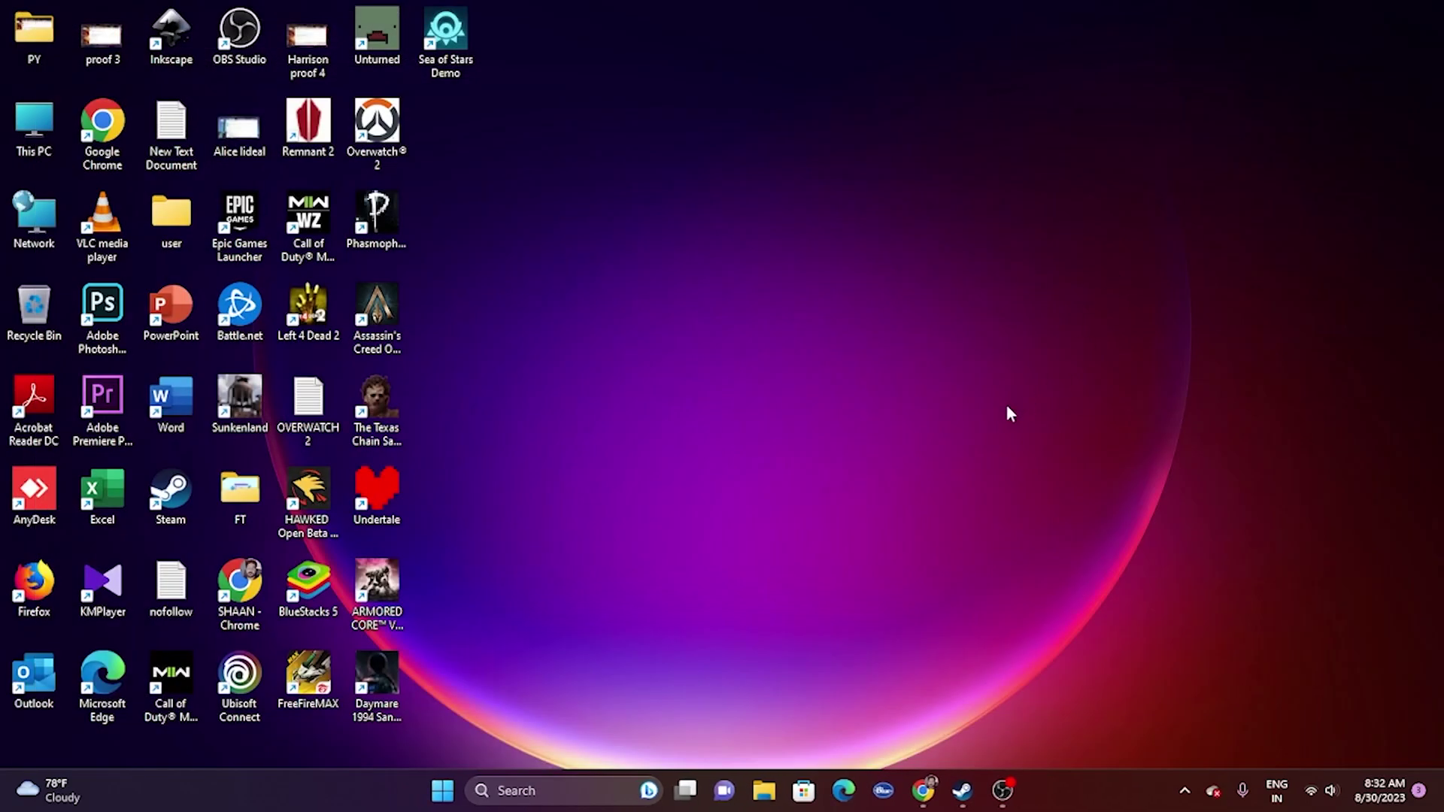
# Step: Switch to Chrome and look through the posts on The Texas Chain Saw Massacre's official Twitter page
pyautogui.click(962, 790)
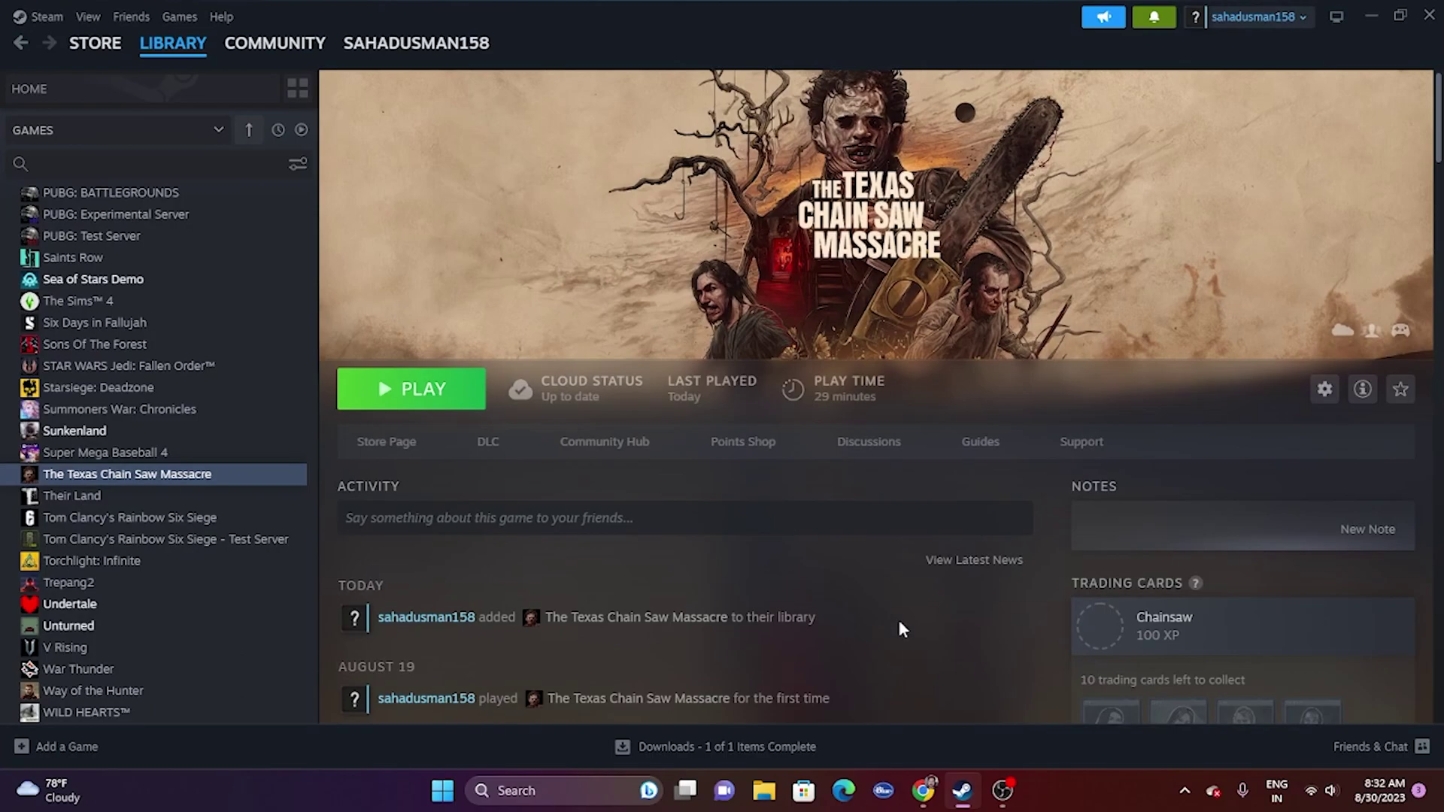
pyautogui.click(929, 786)
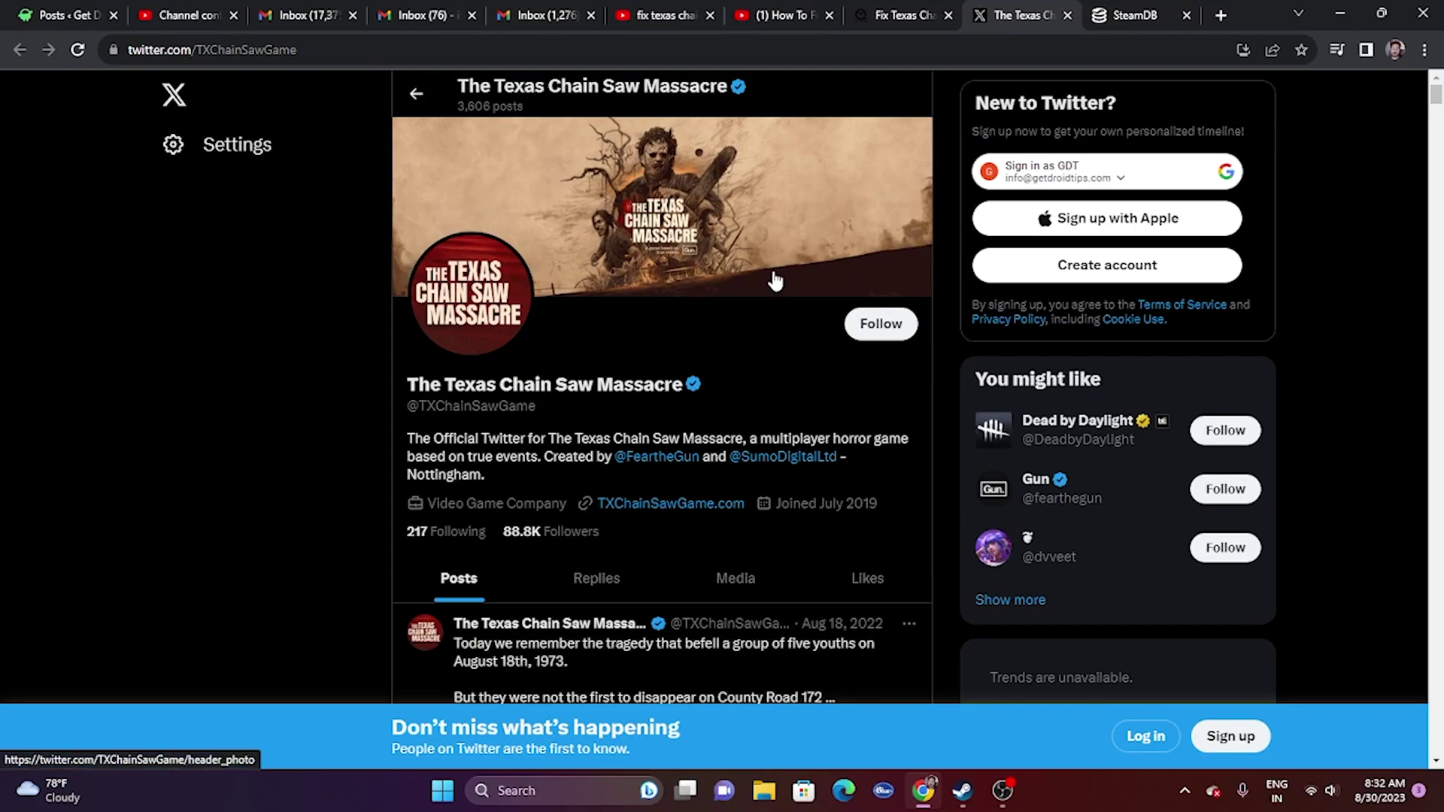
pyautogui.scroll(-1, 798, 265)
pyautogui.scroll(-14, 799, 263)
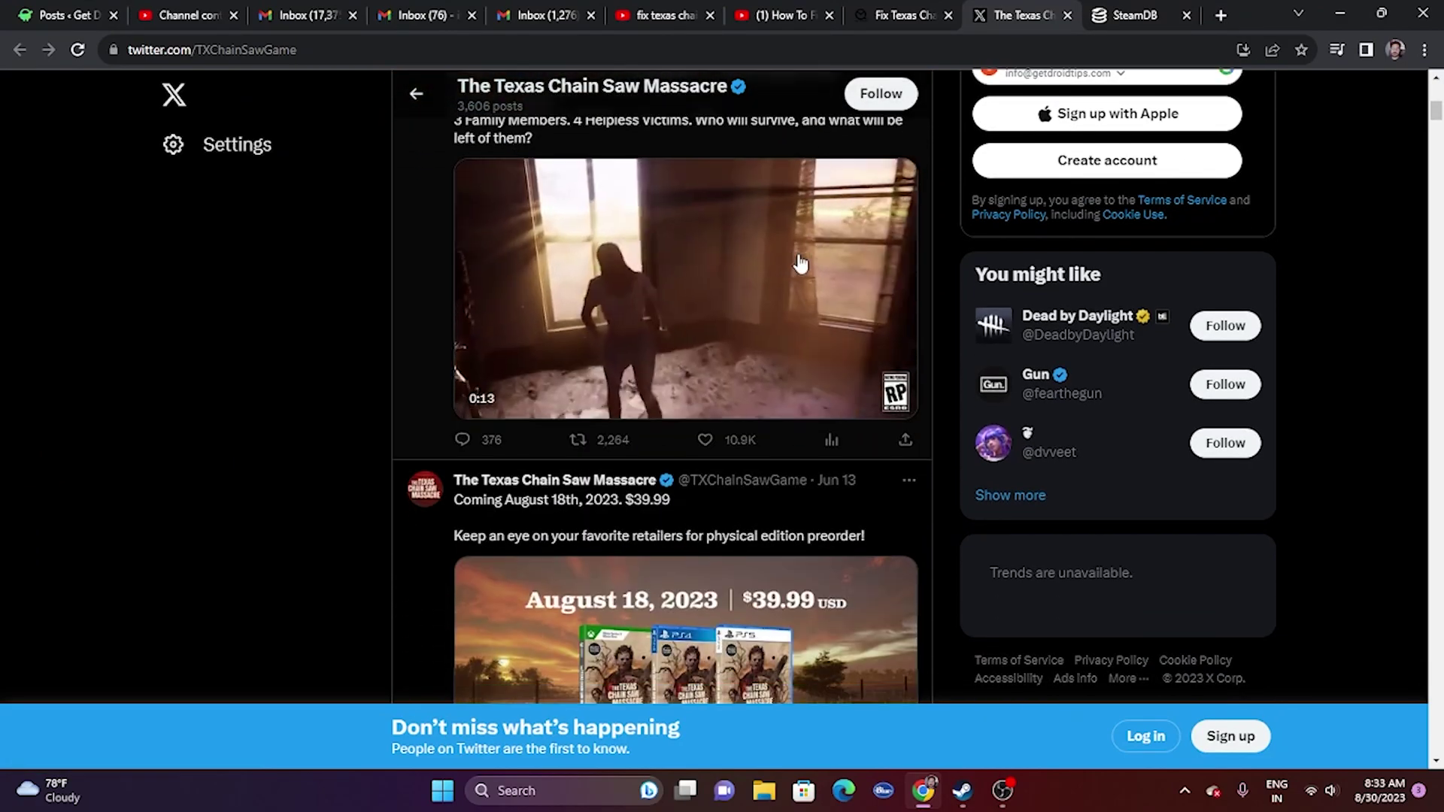
pyautogui.scroll(-5, 799, 263)
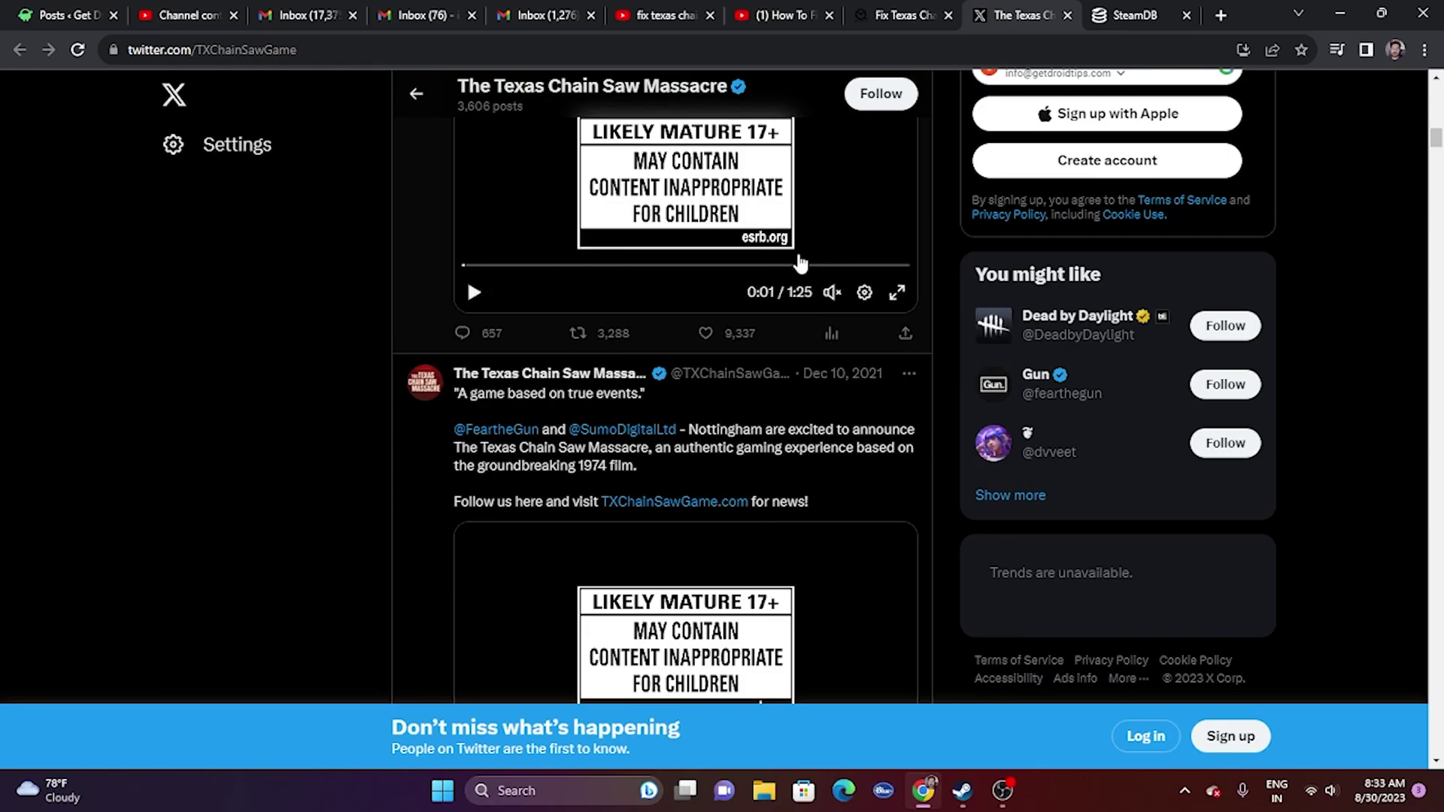
# Step: Look back through the upper posts on the game's Twitter page and minimize Chrome to return to Steam
pyautogui.scroll(9, 800, 263)
pyautogui.scroll(5, 799, 263)
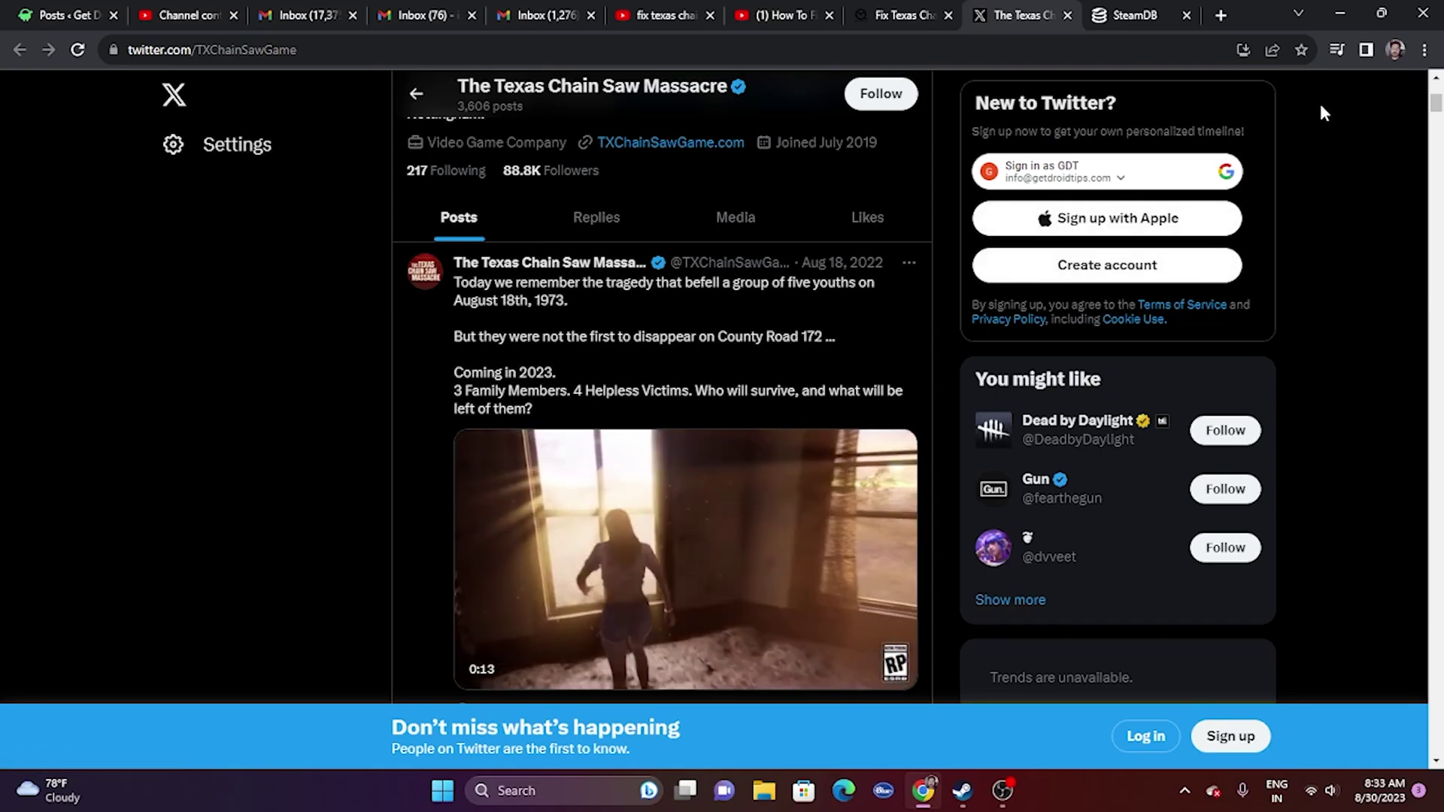
pyautogui.click(1339, 13)
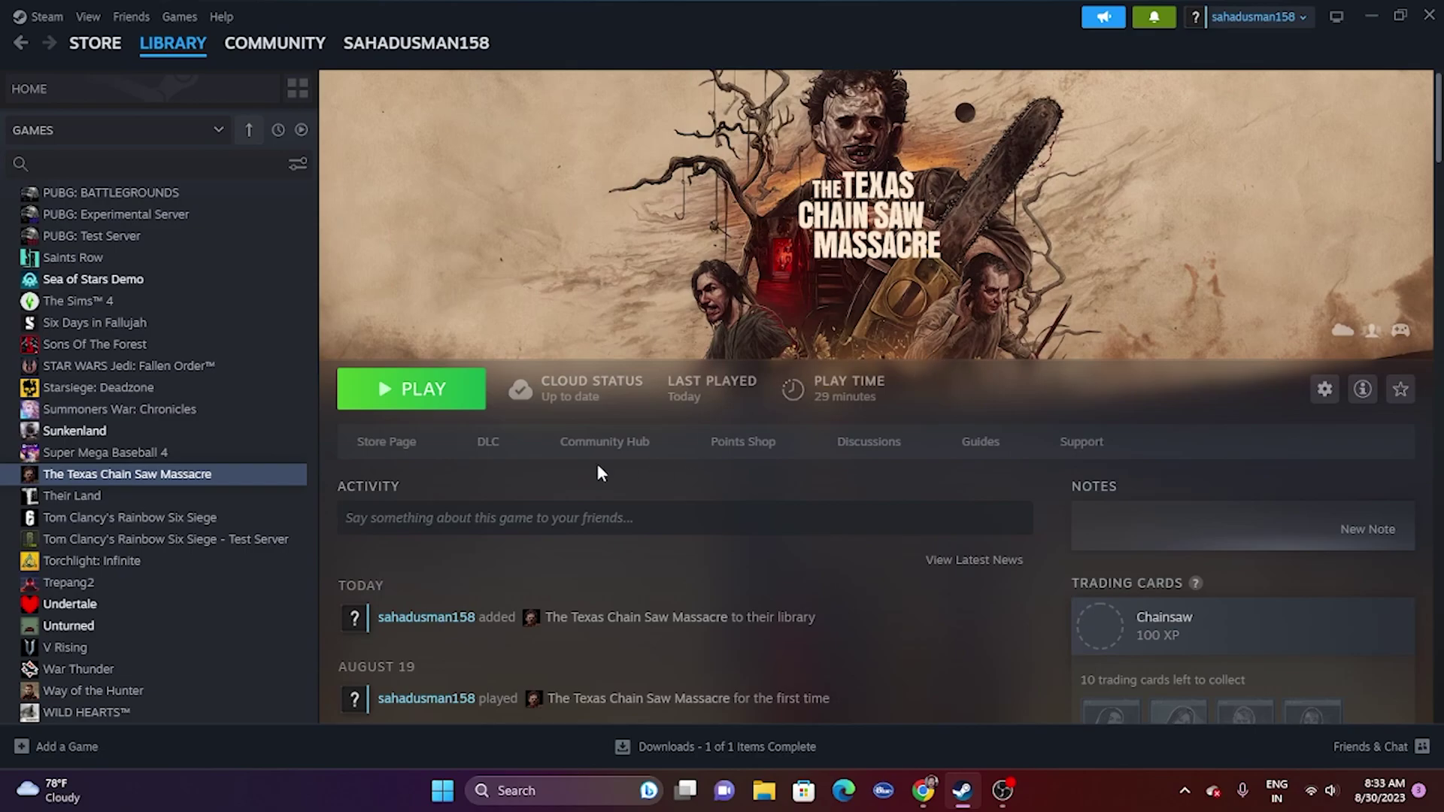
# Step: Start verifying the integrity of The Texas Chain Saw Massacre's installed files from its Steam properties, and close the properties
pyautogui.rightClick(188, 475)
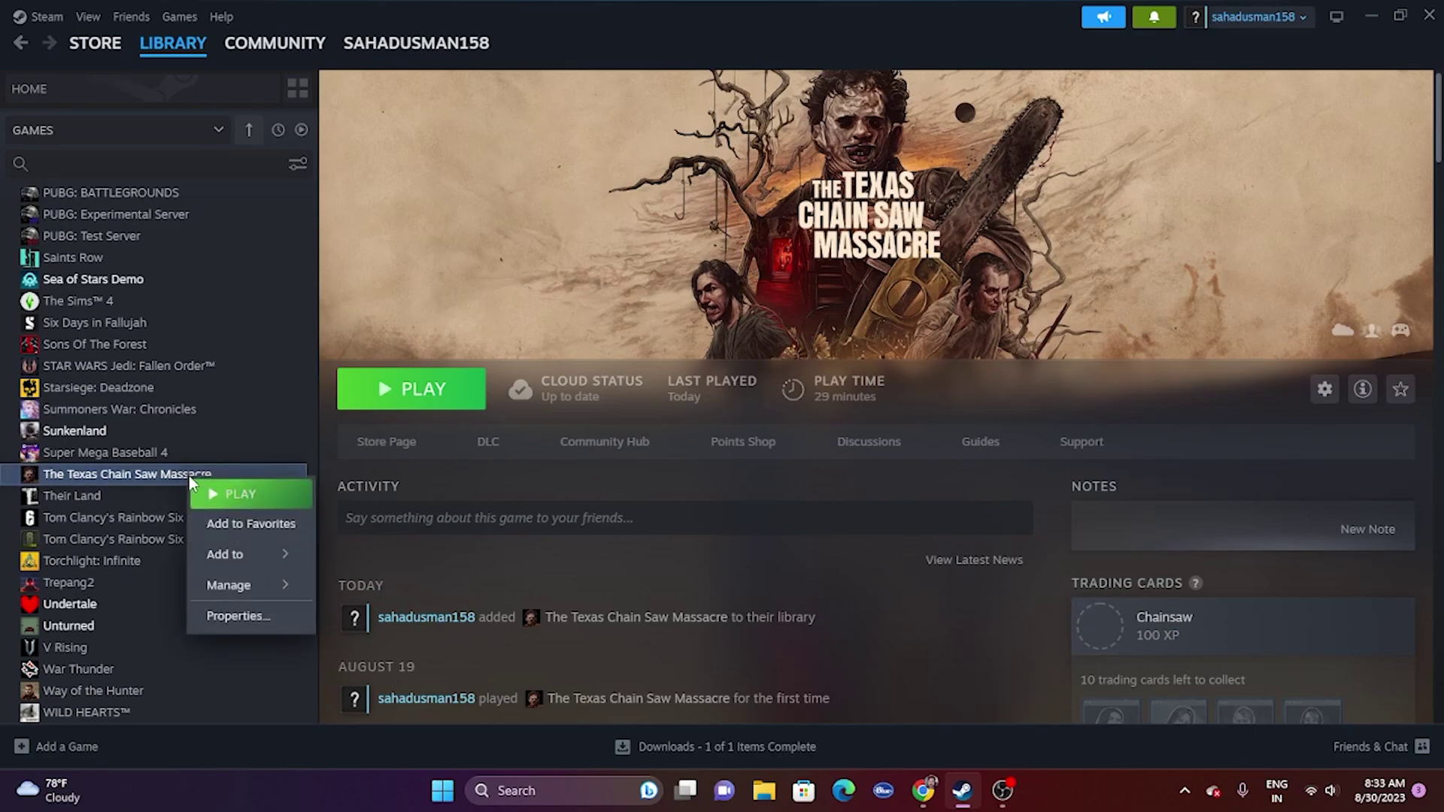
pyautogui.click(233, 616)
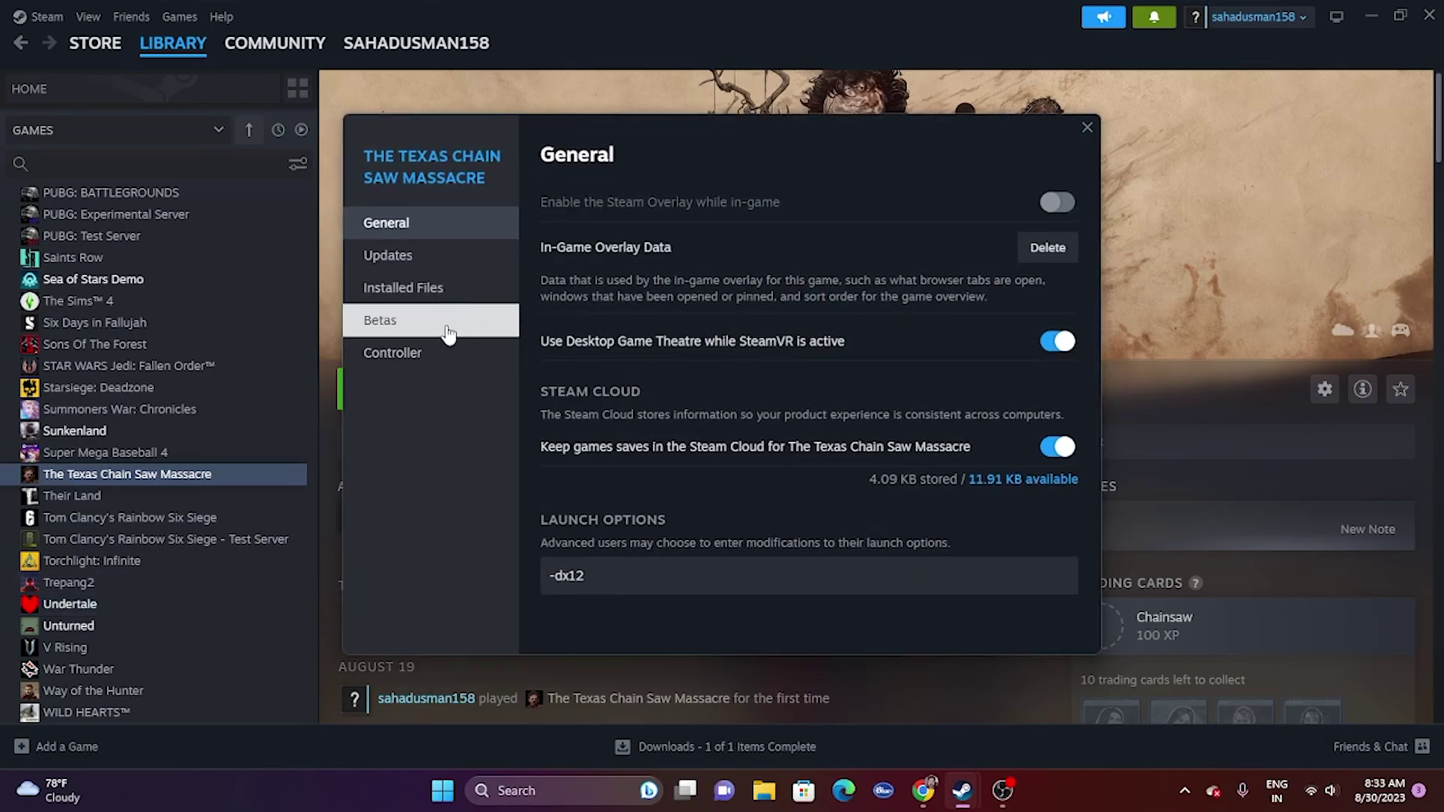
pyautogui.click(442, 301)
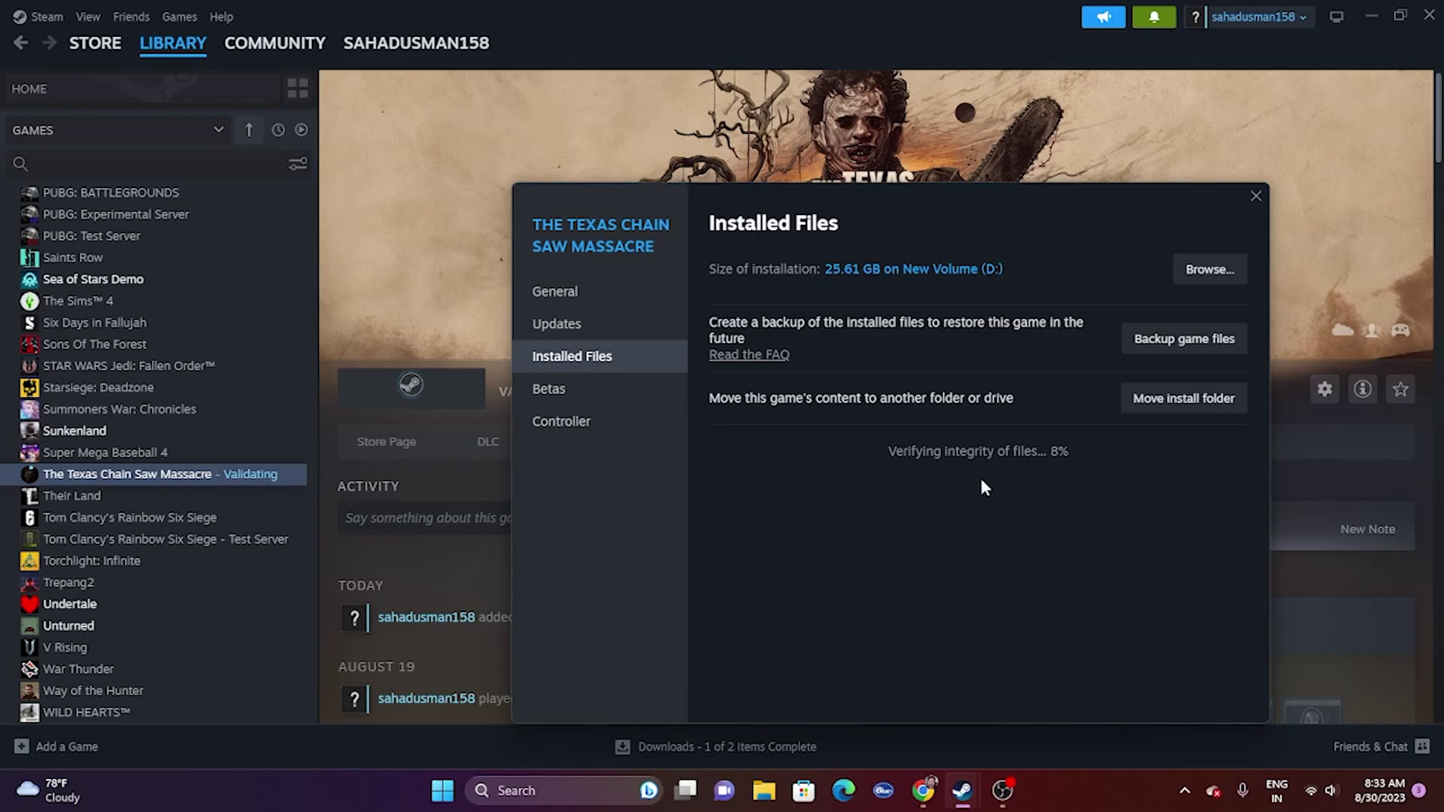
pyautogui.click(1254, 196)
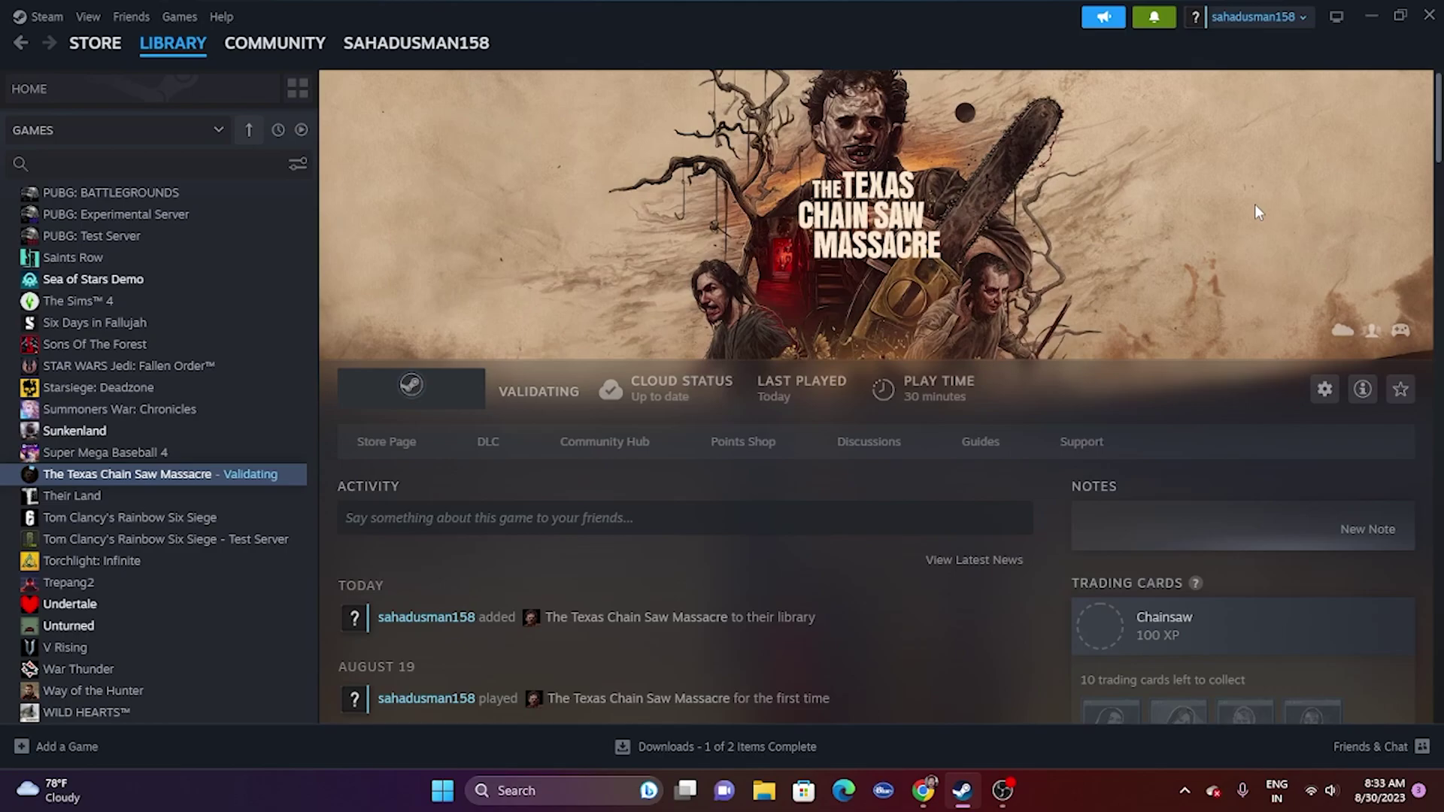
pyautogui.click(1365, 15)
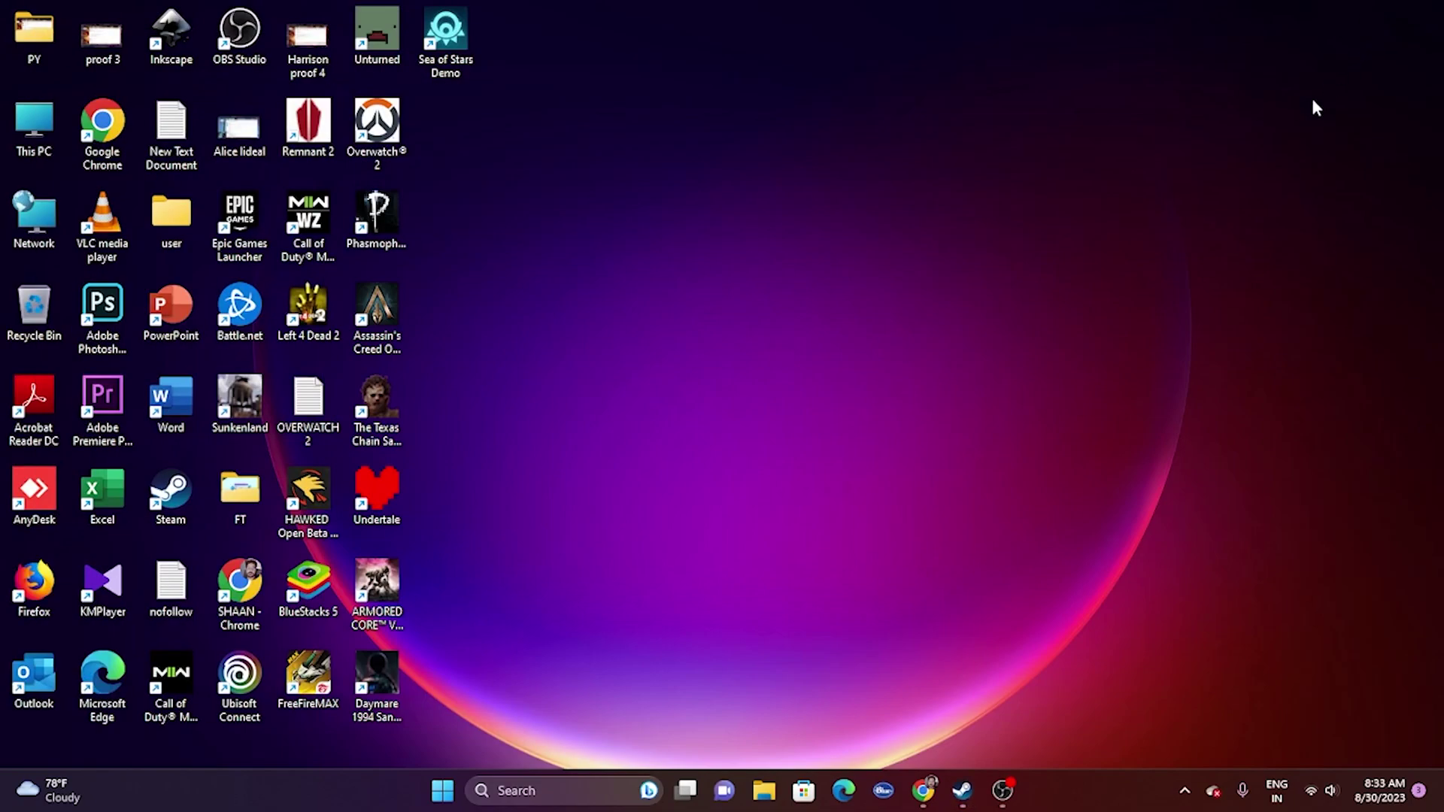
pyautogui.click(962, 789)
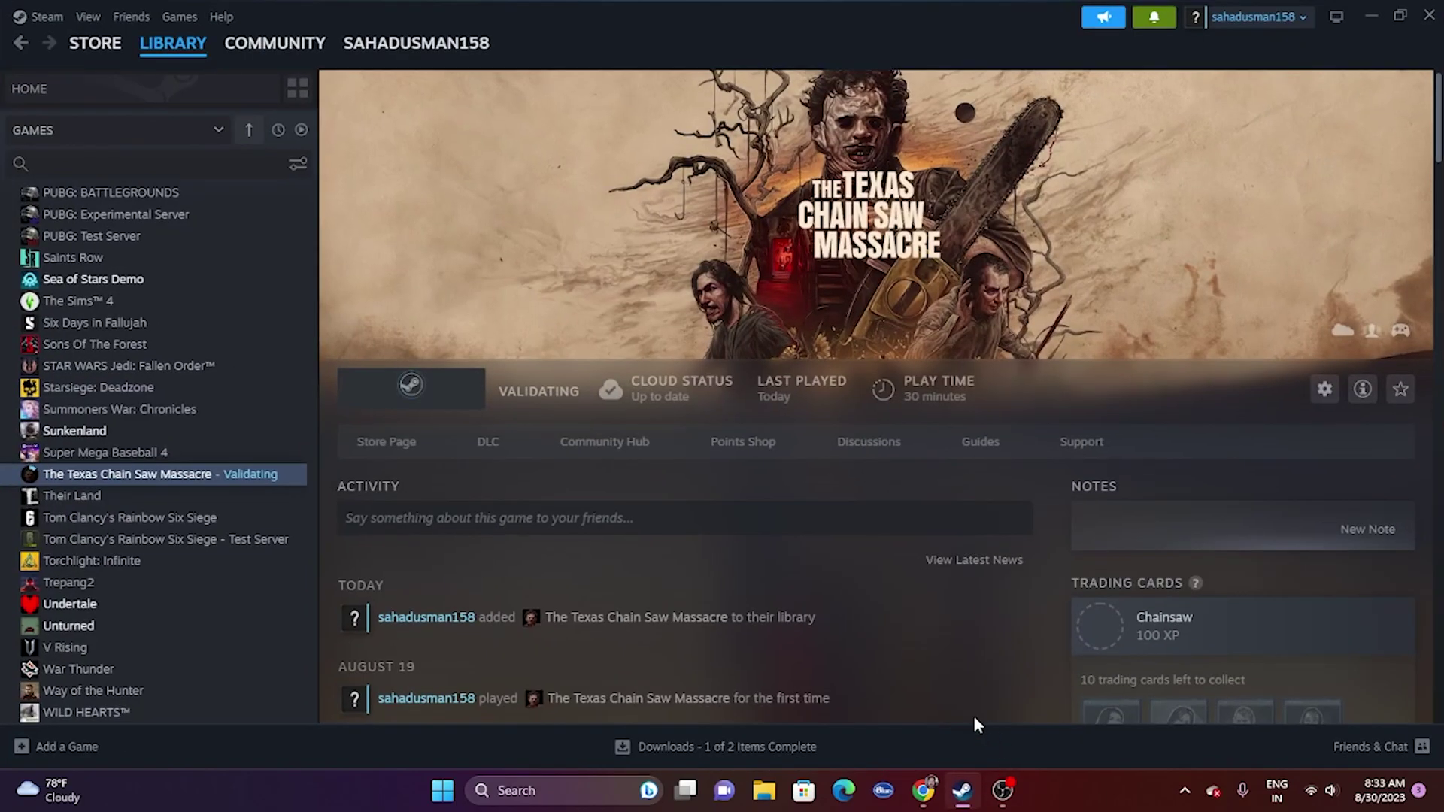